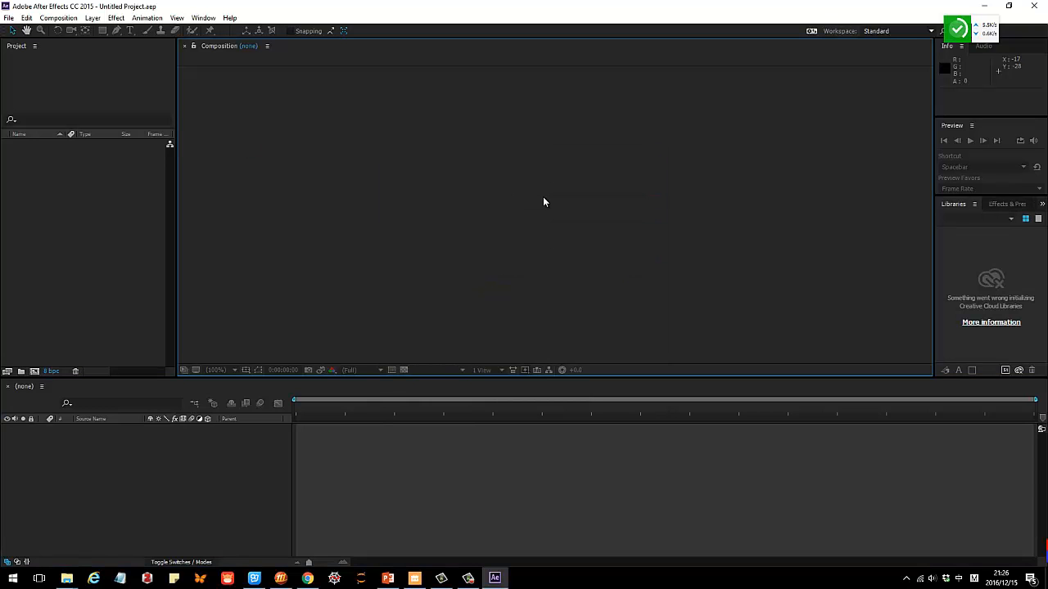
{"action": "key", "text": "ctrl+alt+a"}
{"action": "left_click_drag", "start_coordinate": [5, 14], "coordinate": [1045, 561]}
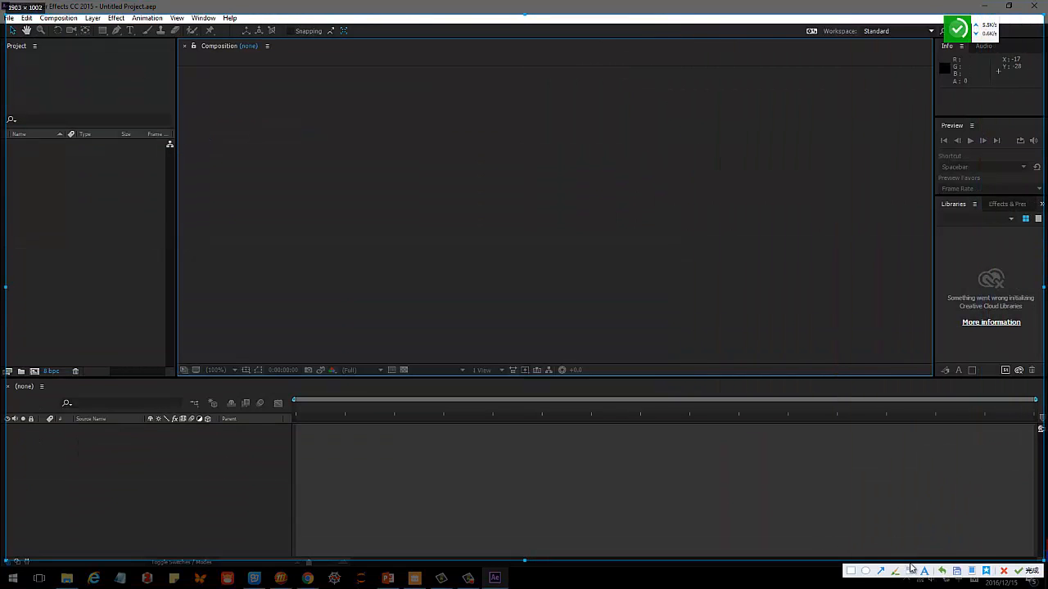
{"action": "left_click", "coordinate": [894, 571]}
{"action": "left_click_drag", "start_coordinate": [82, 370], "coordinate": [69, 358]}
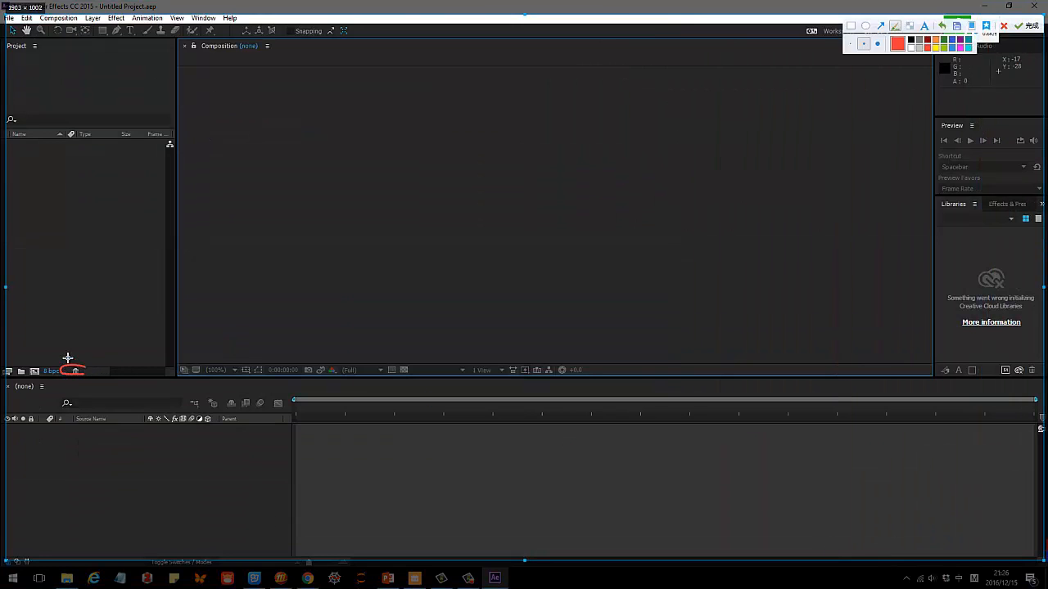
{"action": "left_click_drag", "start_coordinate": [191, 364], "coordinate": [261, 366]}
{"action": "mouse_move", "coordinate": [319, 375]}
{"action": "left_mouse_down"}
{"action": "mouse_move", "coordinate": [407, 363]}
{"action": "mouse_move", "coordinate": [384, 362]}
{"action": "left_mouse_up"}
{"action": "mouse_move", "coordinate": [477, 366]}
{"action": "left_mouse_down"}
{"action": "mouse_move", "coordinate": [582, 379]}
{"action": "mouse_move", "coordinate": [528, 368]}
{"action": "left_mouse_up"}
{"action": "mouse_move", "coordinate": [1006, 121]}
{"action": "left_mouse_down"}
{"action": "mouse_move", "coordinate": [934, 164]}
{"action": "mouse_move", "coordinate": [1015, 122]}
{"action": "left_mouse_up"}
{"action": "left_click_drag", "start_coordinate": [968, 67], "coordinate": [1016, 53]}
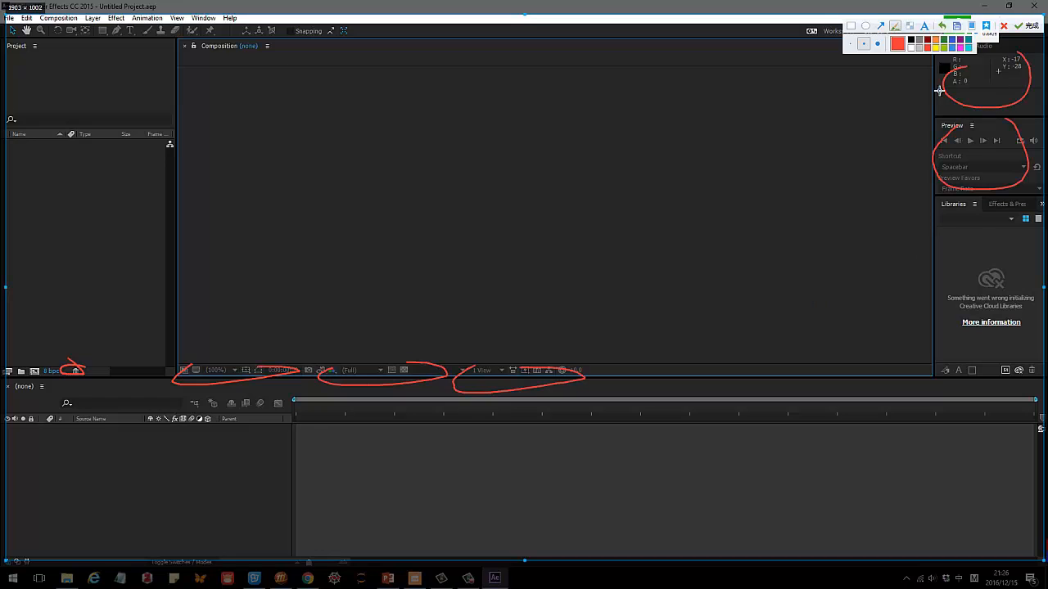
{"action": "left_click_drag", "start_coordinate": [956, 182], "coordinate": [982, 307]}
{"action": "left_click_drag", "start_coordinate": [1038, 284], "coordinate": [1041, 246]}
{"action": "mouse_move", "coordinate": [244, 412]}
{"action": "left_mouse_down"}
{"action": "mouse_move", "coordinate": [136, 417]}
{"action": "mouse_move", "coordinate": [298, 423]}
{"action": "left_mouse_up"}
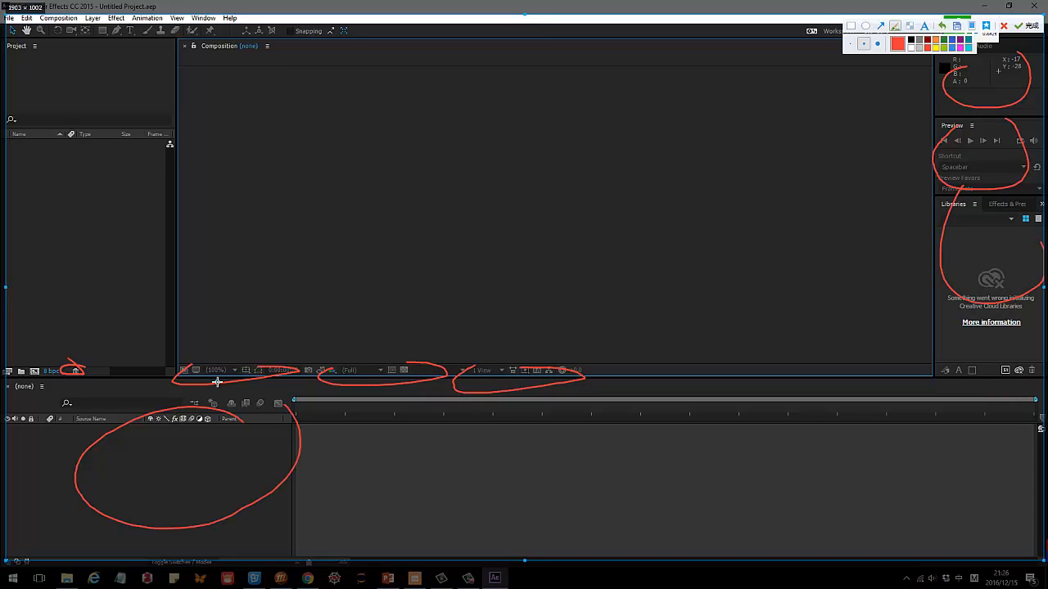
{"action": "key", "text": "Escape"}
Add the Align tools to the workspace and bring Effects & Presets into view.
{"action": "left_click", "coordinate": [203, 18]}
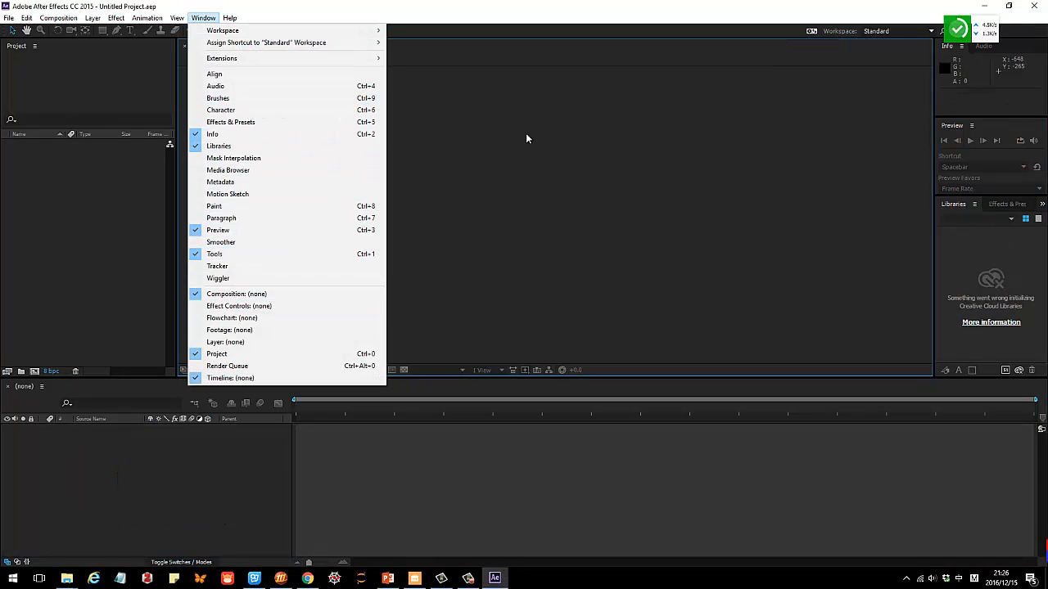
{"action": "left_click", "coordinate": [241, 75]}
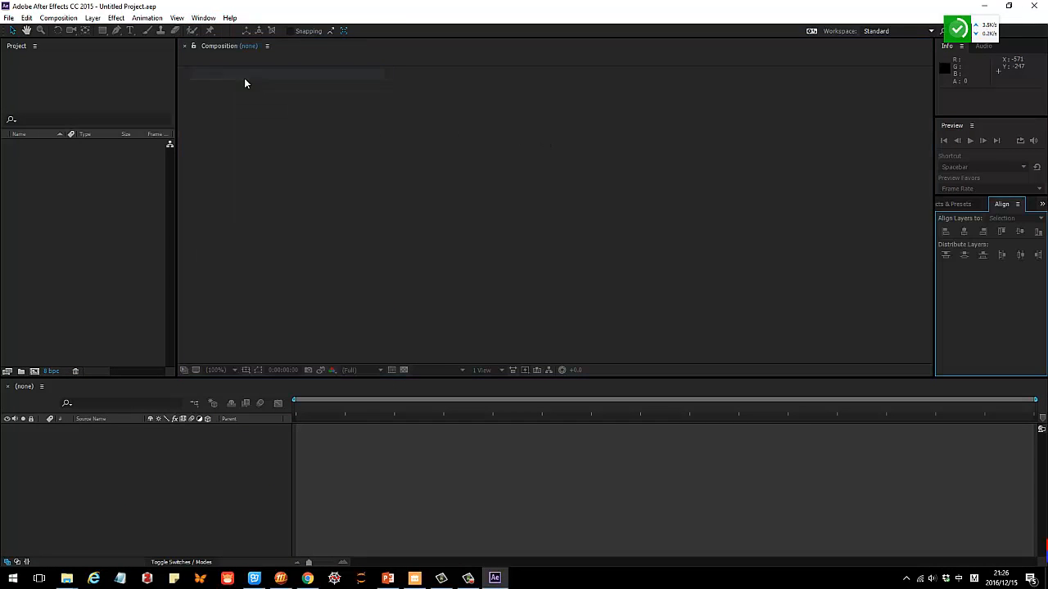
{"action": "left_click", "coordinate": [964, 205]}
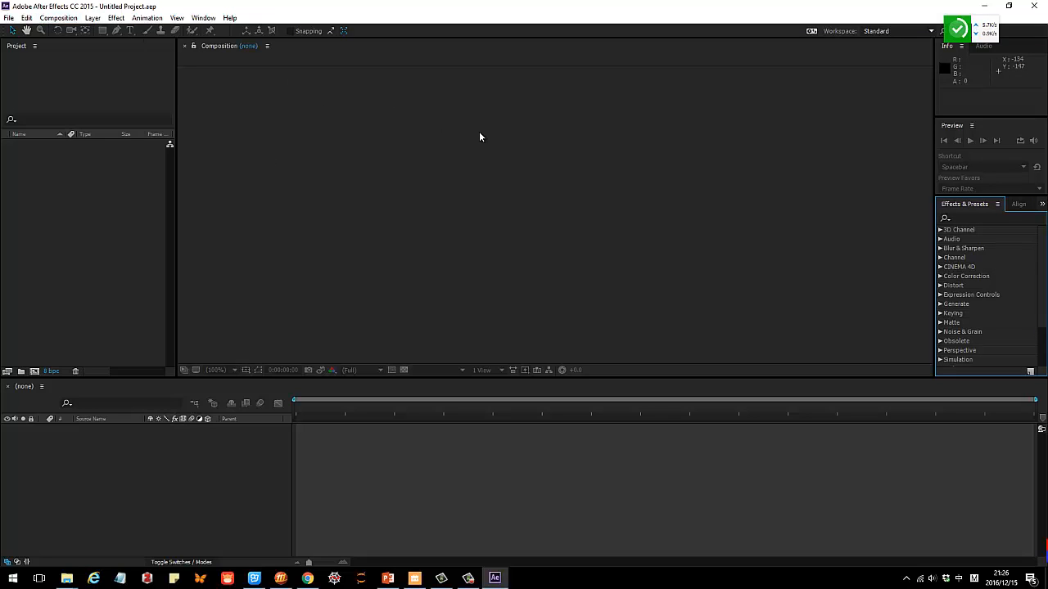
{"action": "left_click", "coordinate": [98, 165]}
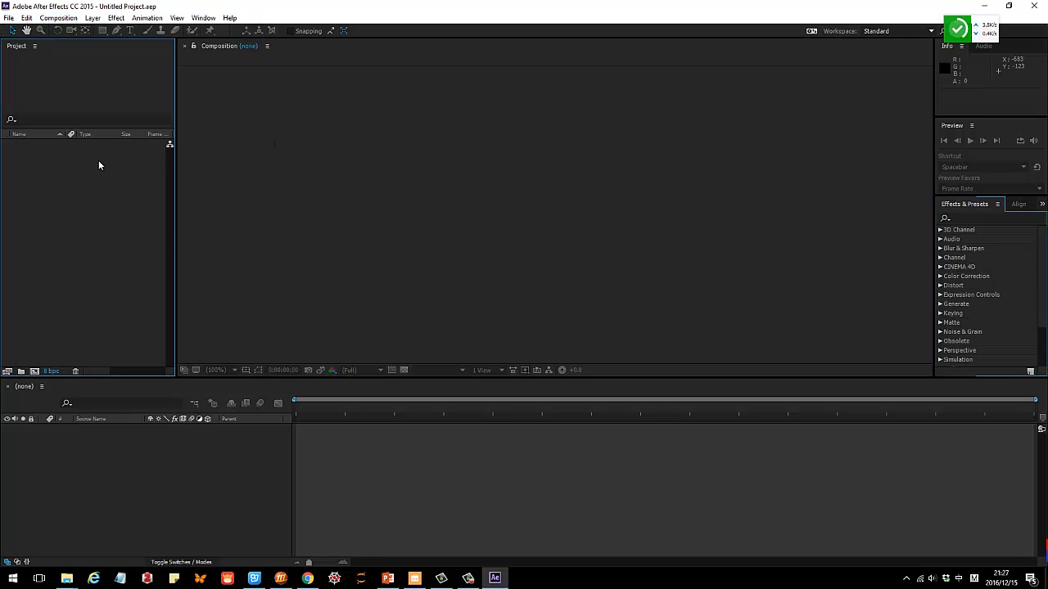
{"action": "left_click", "coordinate": [258, 146]}
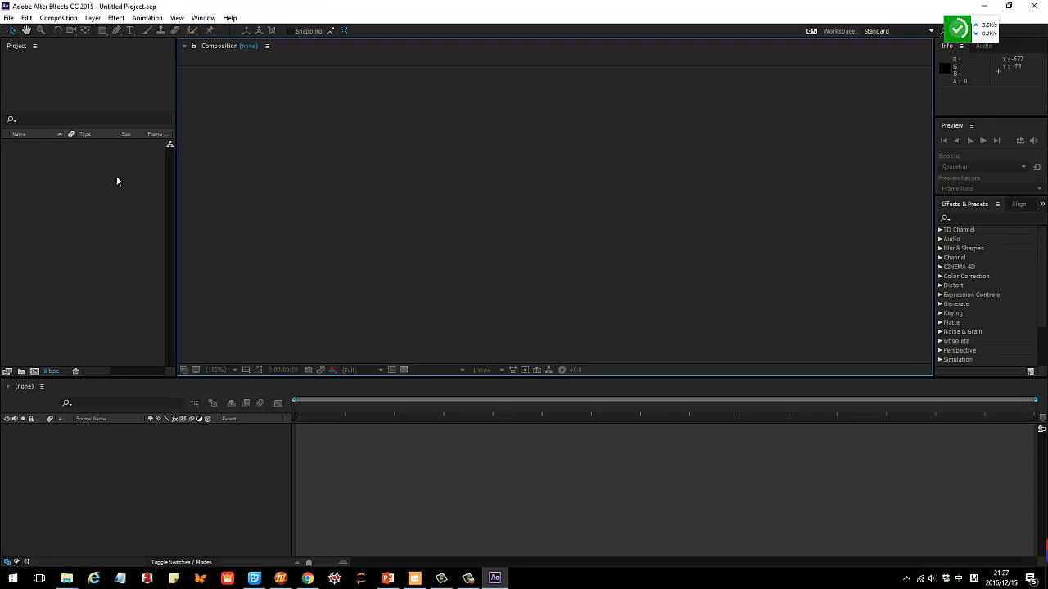
{"action": "left_click", "coordinate": [111, 177]}
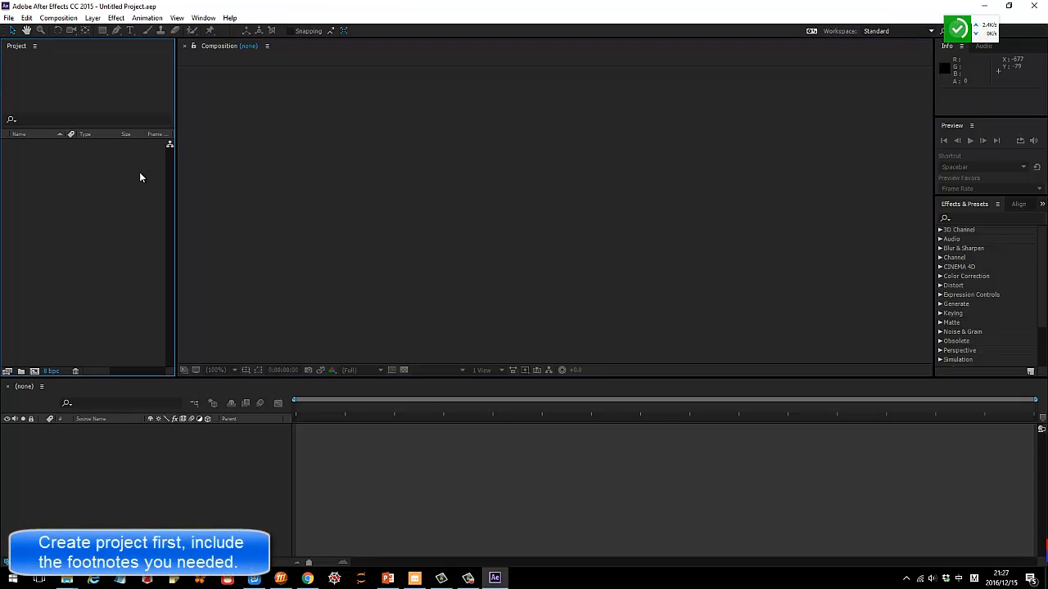
{"action": "left_click", "coordinate": [480, 133]}
{"action": "left_click", "coordinate": [104, 195]}
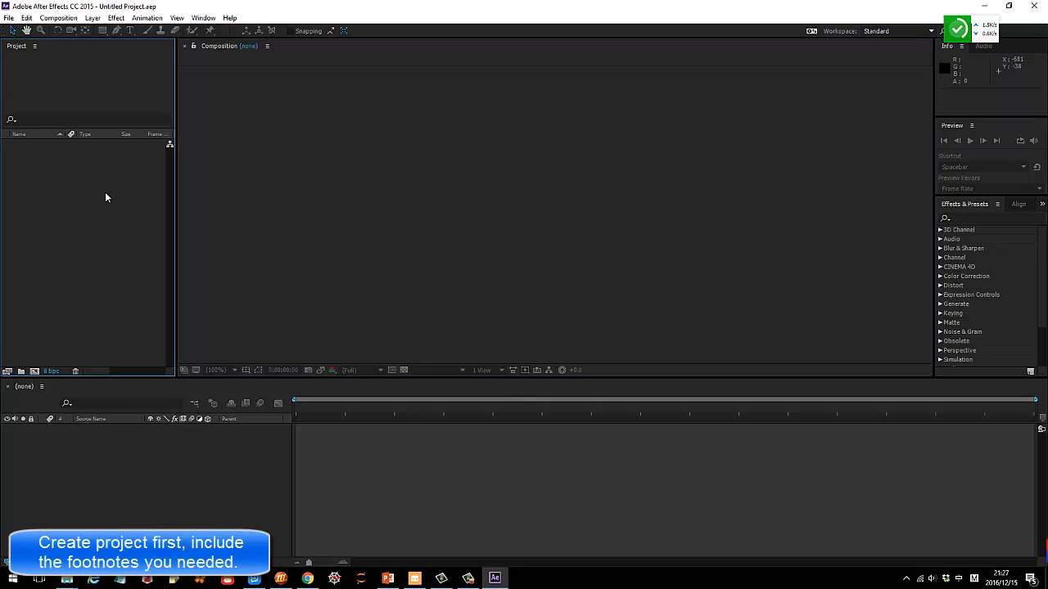
{"action": "left_click", "coordinate": [529, 184]}
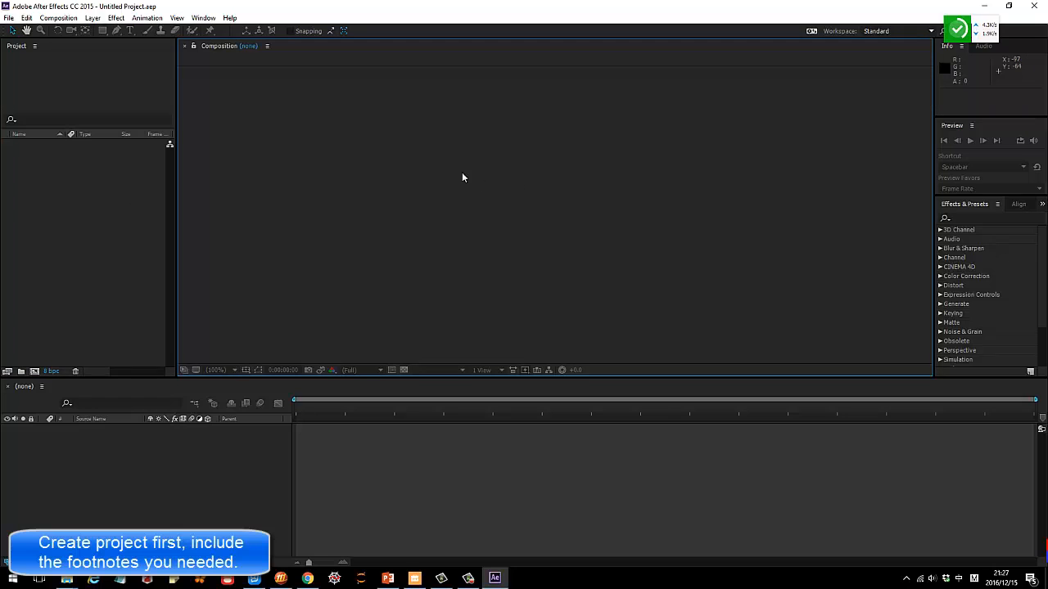
Create a new empty project.
{"action": "left_click", "coordinate": [8, 19]}
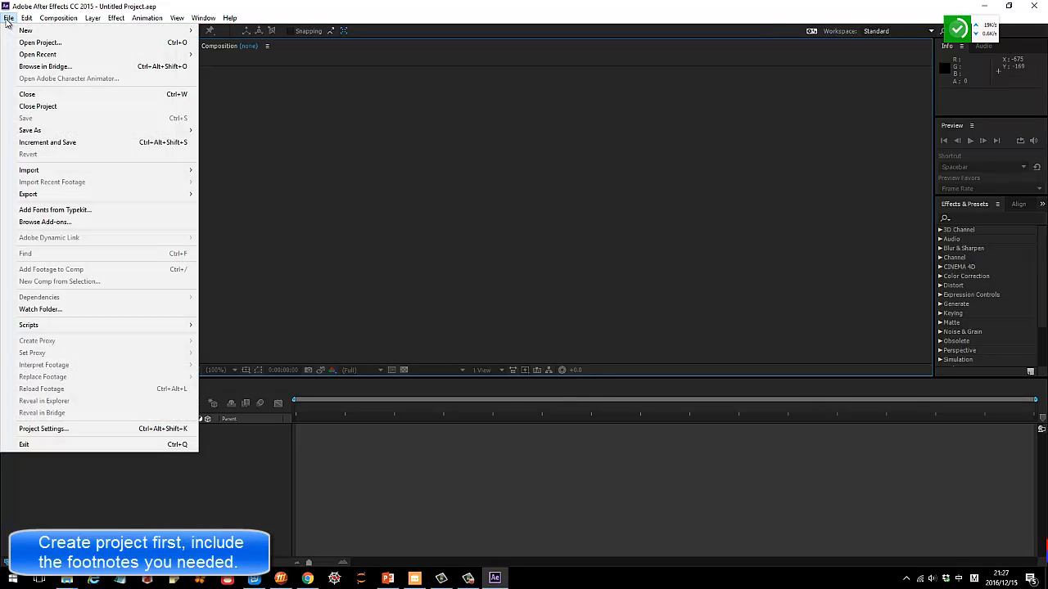
{"action": "mouse_move", "coordinate": [26, 33]}
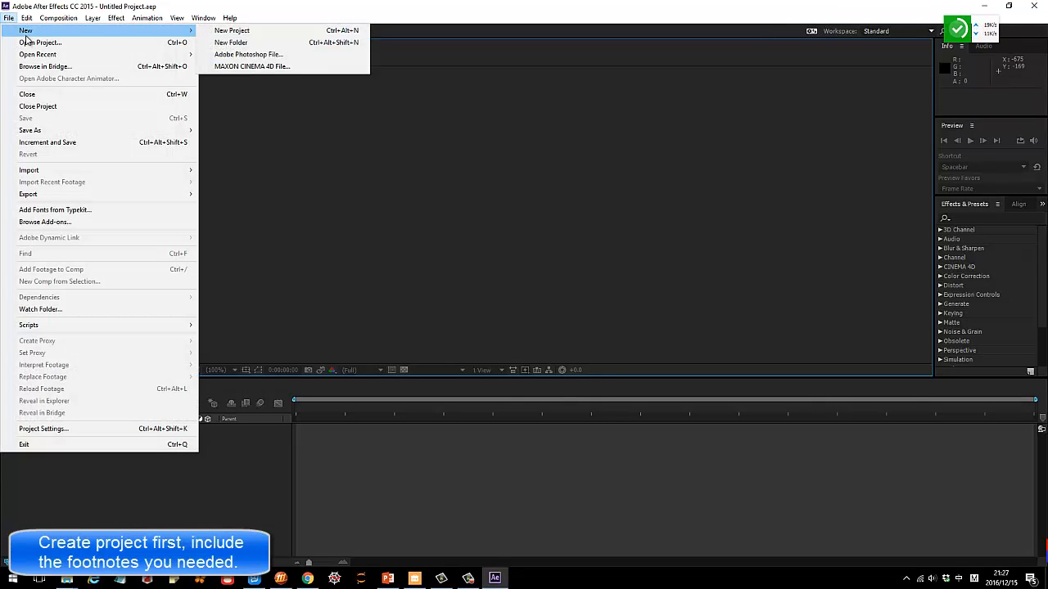
{"action": "left_click", "coordinate": [232, 33]}
{"action": "left_click", "coordinate": [523, 140]}
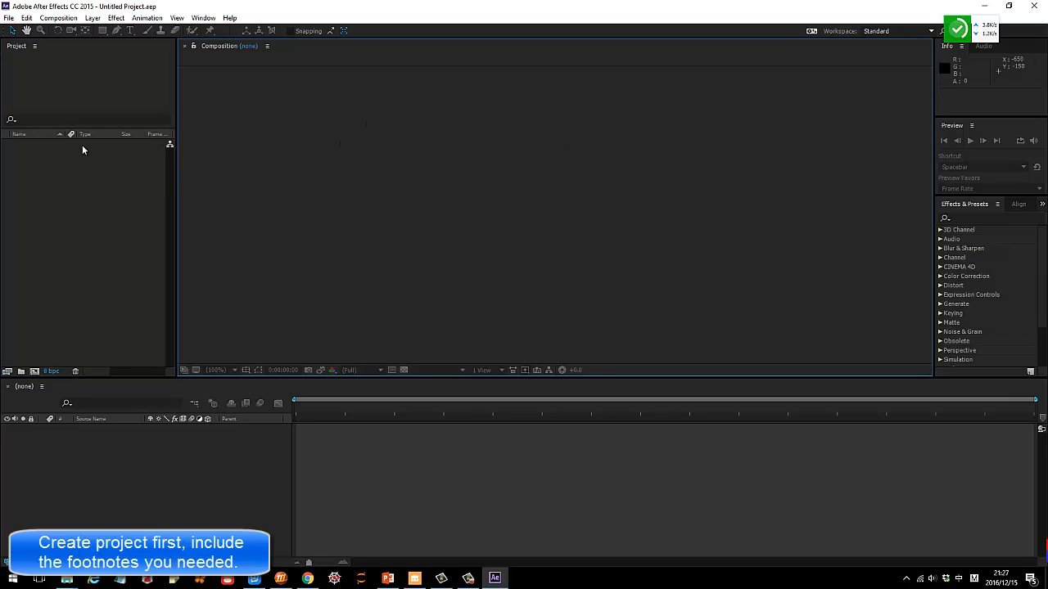
{"action": "left_click", "coordinate": [81, 151]}
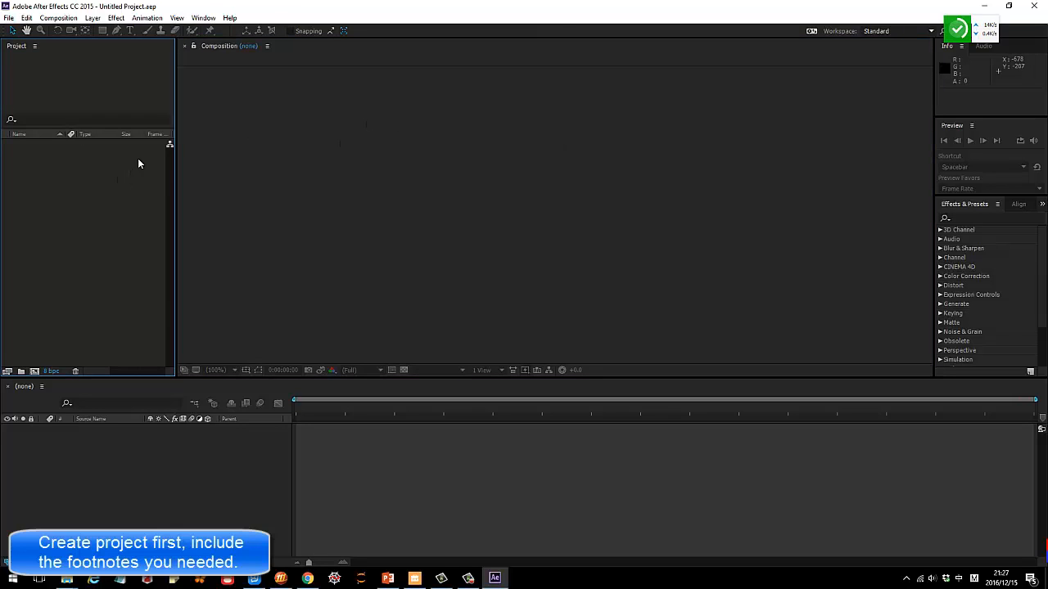
Import the image footnotes.jpg from the footnotes folder in File Explorer into the project.
{"action": "left_click", "coordinate": [74, 581]}
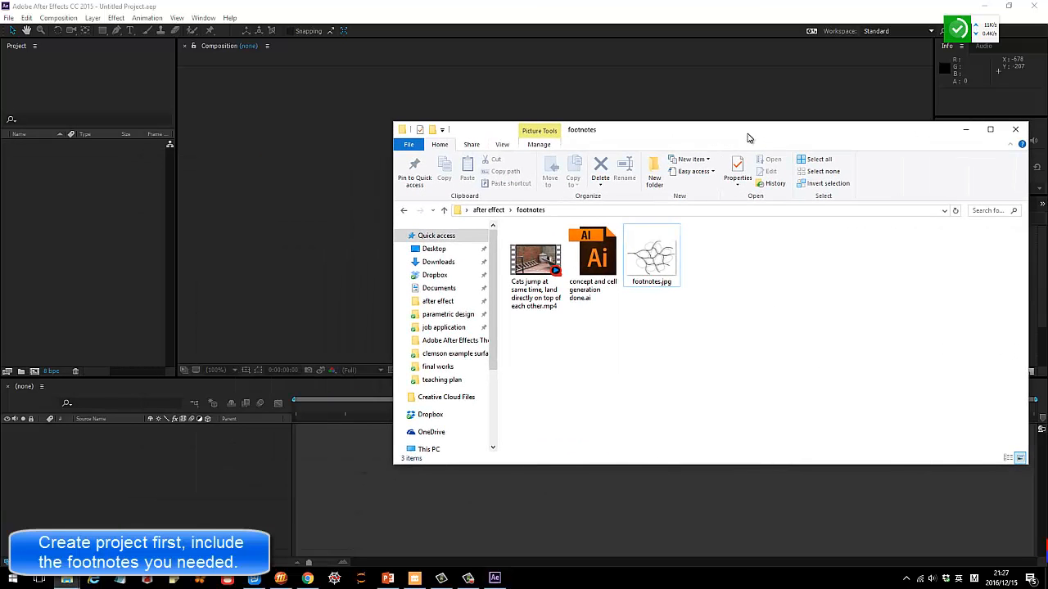
{"action": "left_click", "coordinate": [653, 256]}
{"action": "left_click_drag", "start_coordinate": [452, 262], "coordinate": [655, 245]}
{"action": "left_click", "coordinate": [74, 170]}
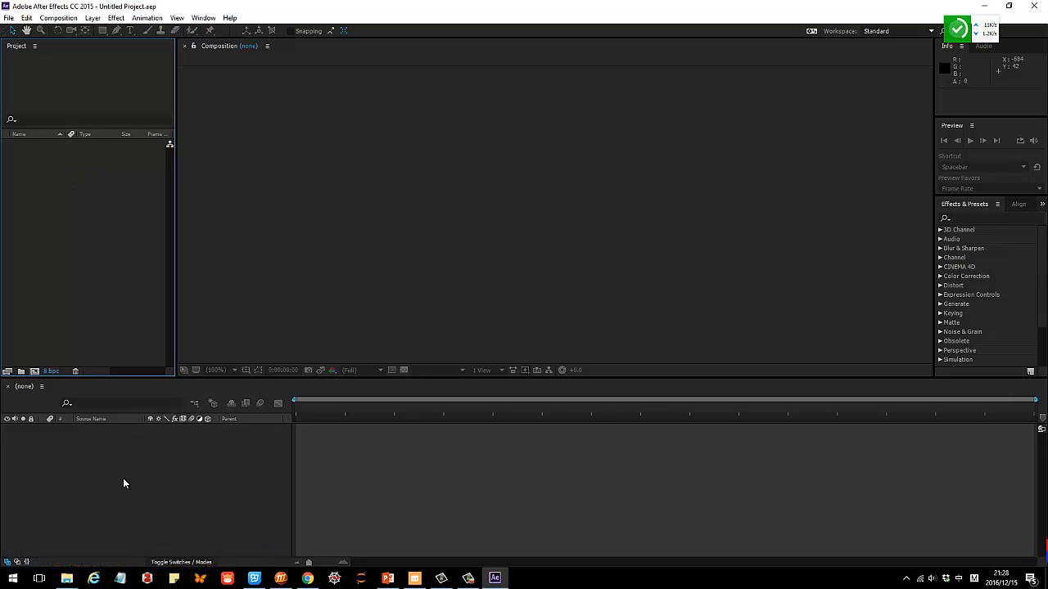
{"action": "mouse_move", "coordinate": [76, 582]}
{"action": "left_click", "coordinate": [257, 530]}
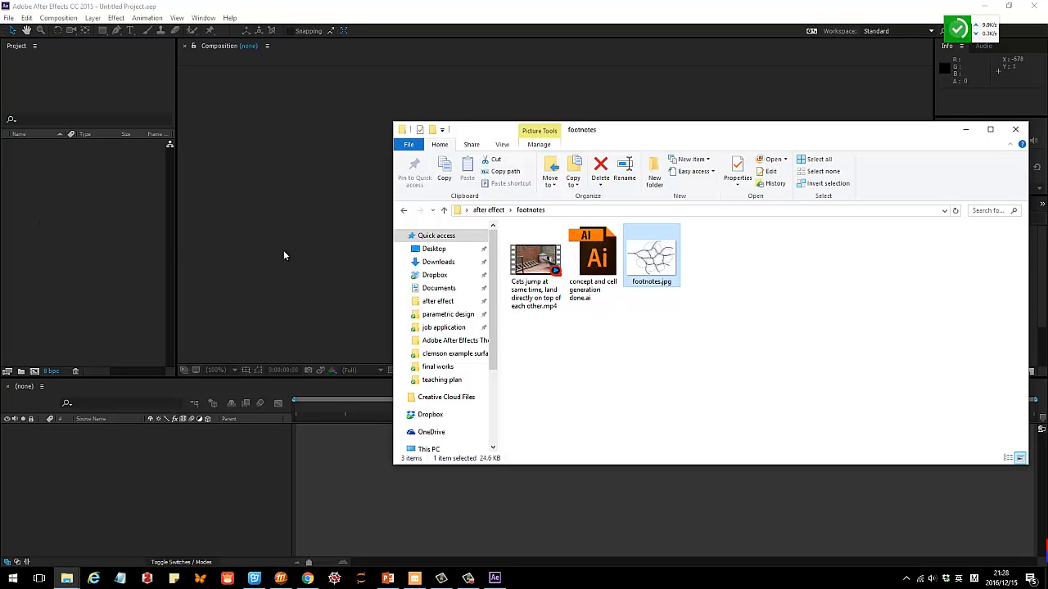
{"action": "left_click_drag", "start_coordinate": [651, 261], "coordinate": [77, 157]}
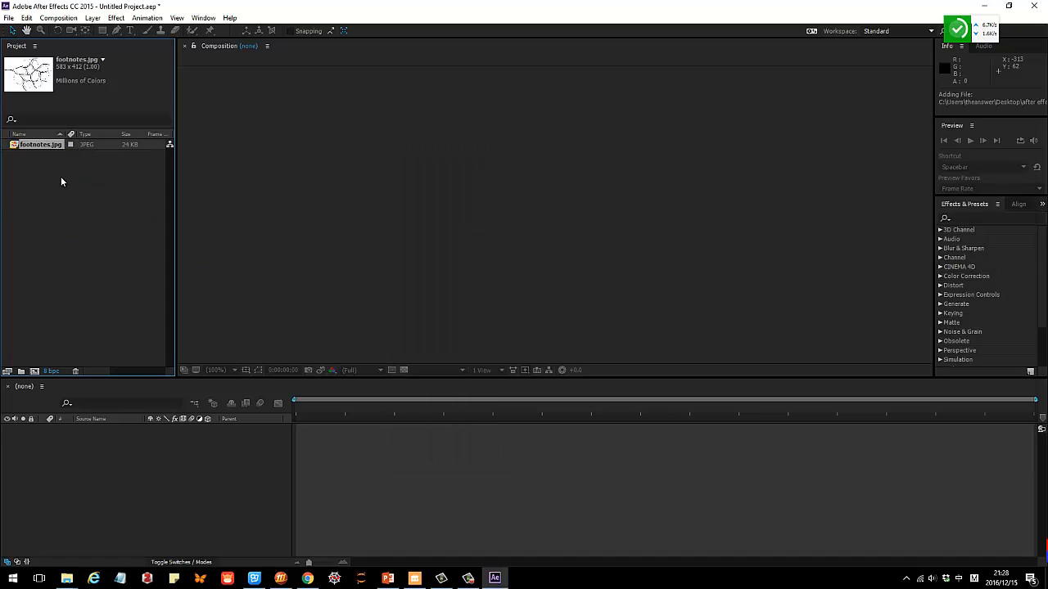
{"action": "left_click", "coordinate": [61, 176]}
{"action": "left_click", "coordinate": [40, 144]}
Import the video "Cats jump at same time, land directly on top of each other.mp4" from the footnotes folder into the project.
{"action": "mouse_move", "coordinate": [68, 578]}
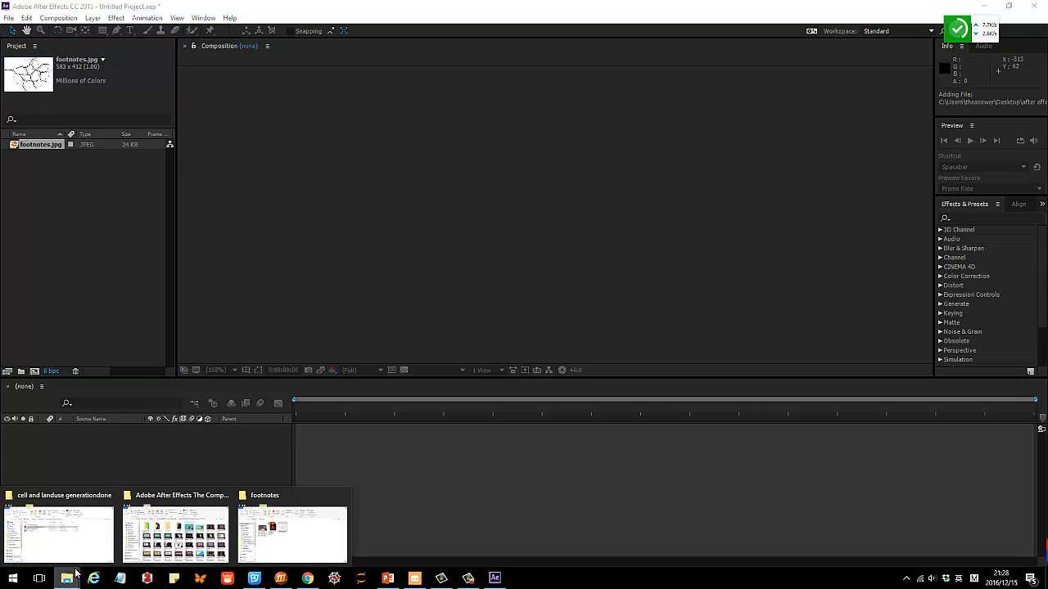
{"action": "left_click", "coordinate": [288, 544]}
{"action": "left_click", "coordinate": [542, 282]}
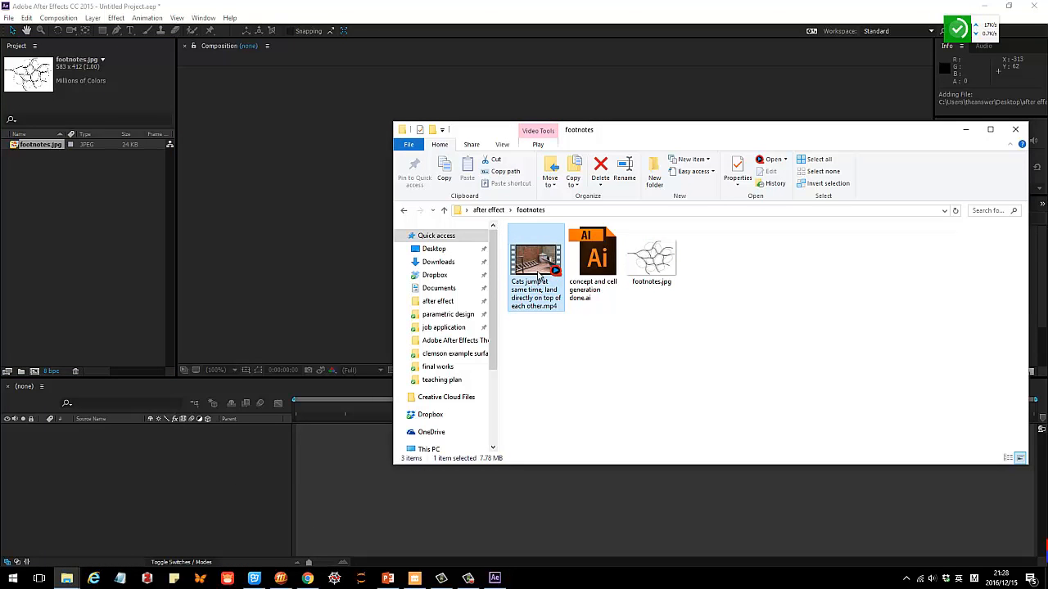
{"action": "left_click_drag", "start_coordinate": [539, 277], "coordinate": [71, 165]}
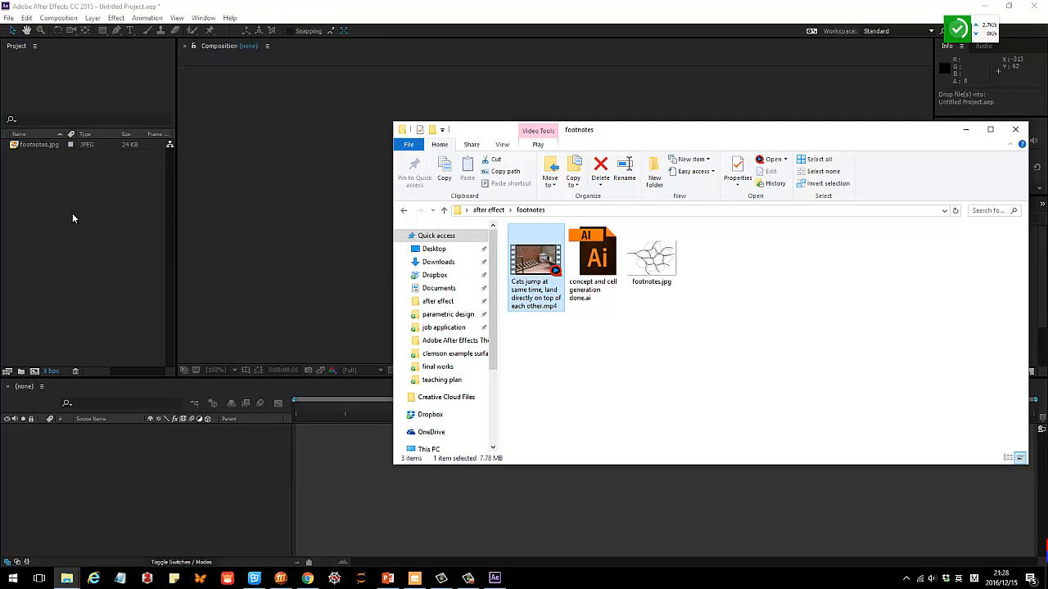
{"action": "left_click_drag", "start_coordinate": [72, 215], "coordinate": [72, 216]}
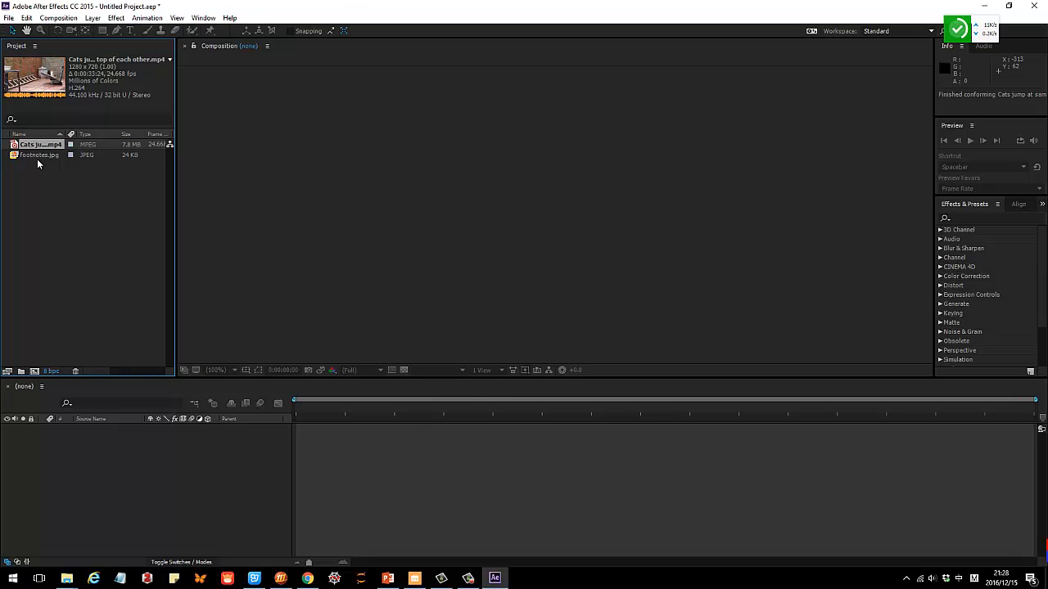
Check the details of both imported files and narrow the Type column in the project's file list.
{"action": "left_click", "coordinate": [38, 155]}
{"action": "left_click", "coordinate": [45, 145]}
{"action": "left_click_drag", "start_coordinate": [120, 134], "coordinate": [106, 133]}
{"action": "left_click", "coordinate": [126, 164]}
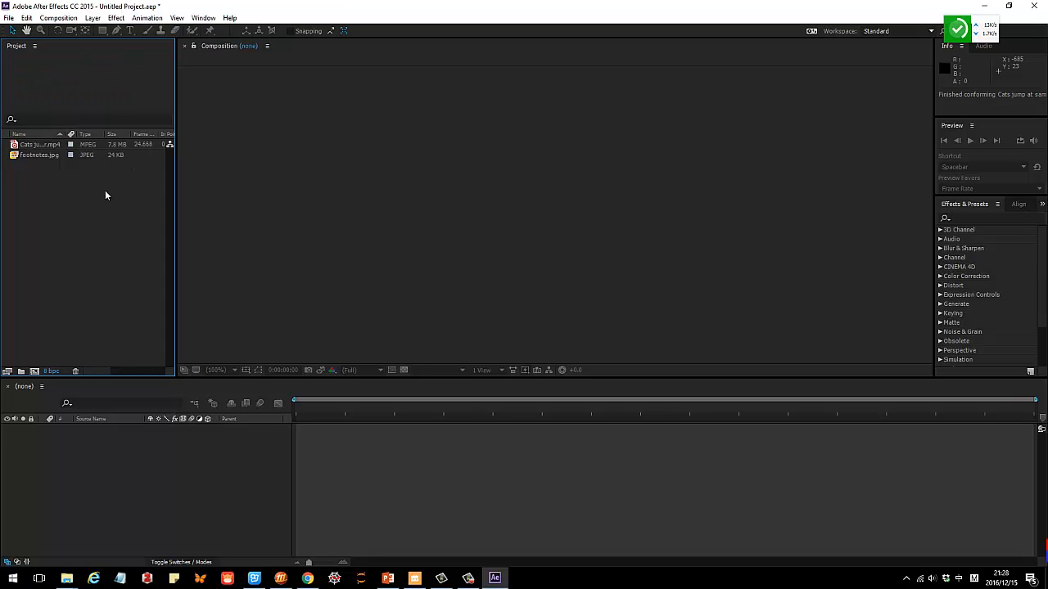
{"action": "left_click", "coordinate": [271, 192]}
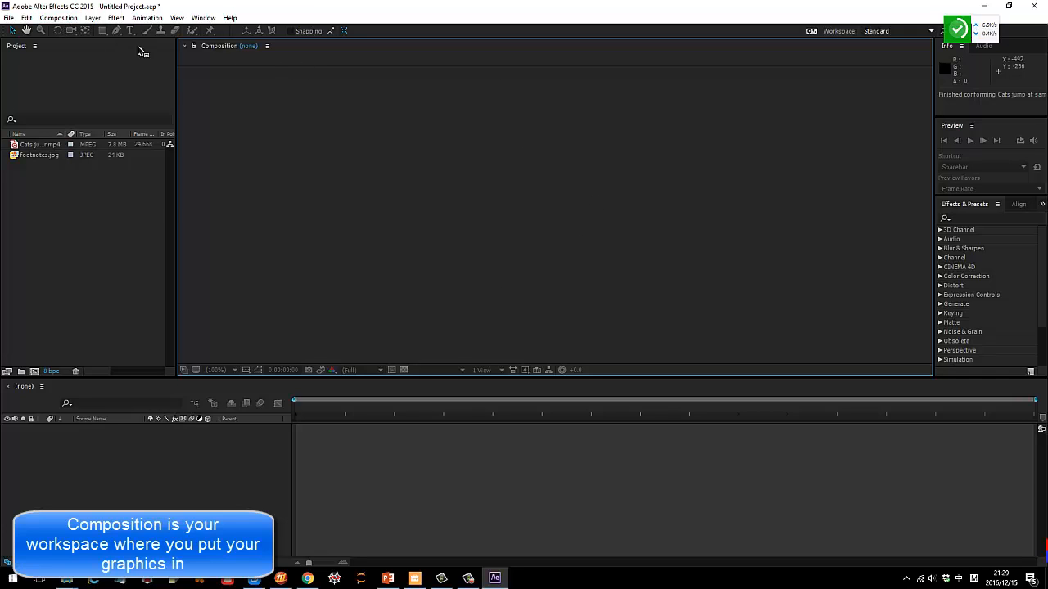
Start a new composition named Comp 1 with the HDV/HDTV 720 25 preset and Full resolution.
{"action": "left_click", "coordinate": [57, 19]}
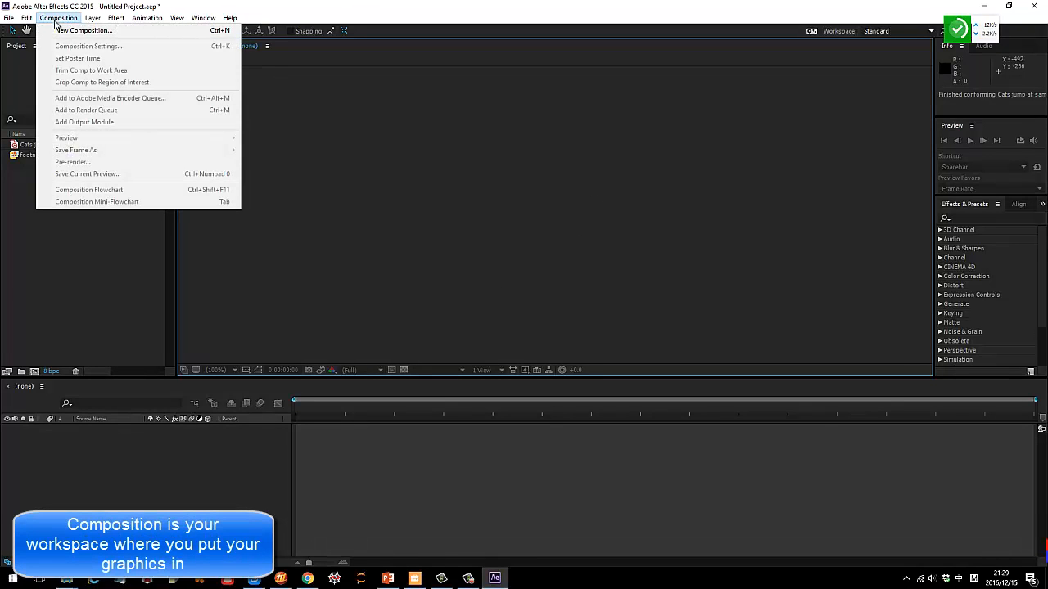
{"action": "left_click", "coordinate": [79, 31]}
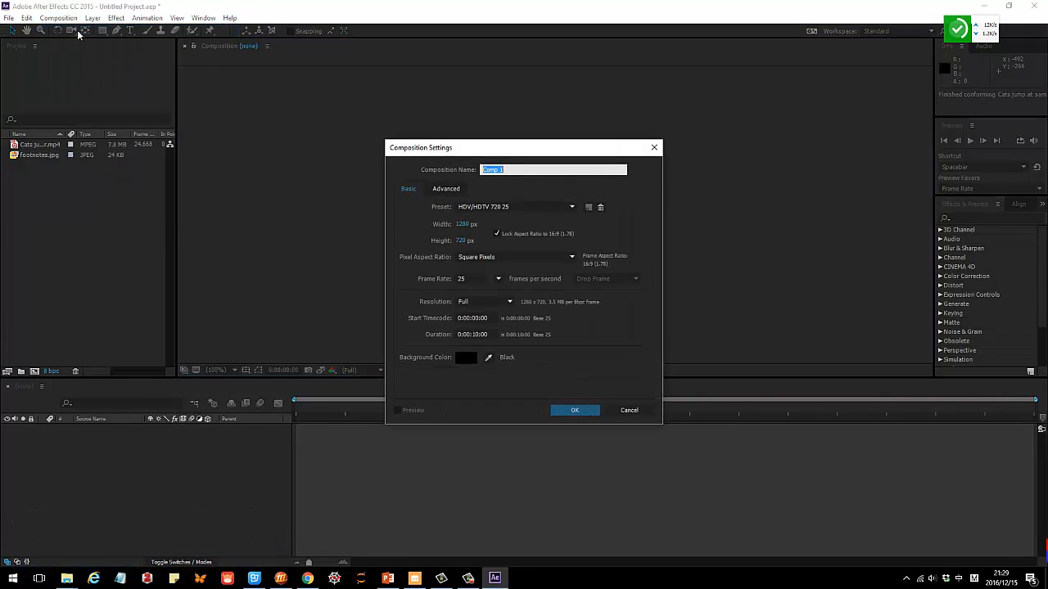
{"action": "left_click", "coordinate": [511, 169]}
{"action": "double_click", "coordinate": [549, 170]}
{"action": "left_click", "coordinate": [518, 169]}
{"action": "left_click", "coordinate": [571, 208]}
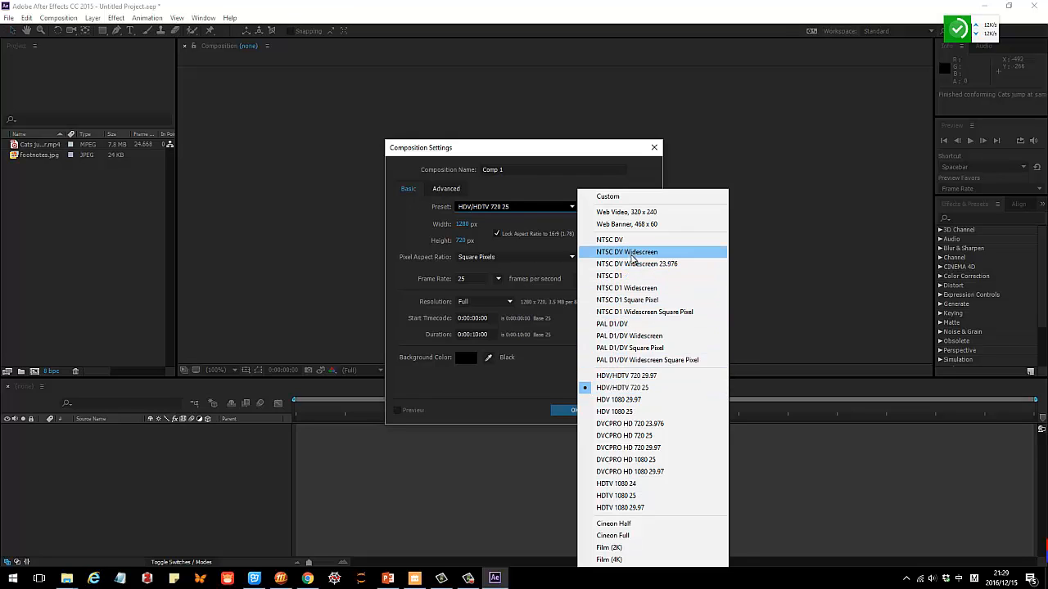
{"action": "left_click", "coordinate": [442, 228]}
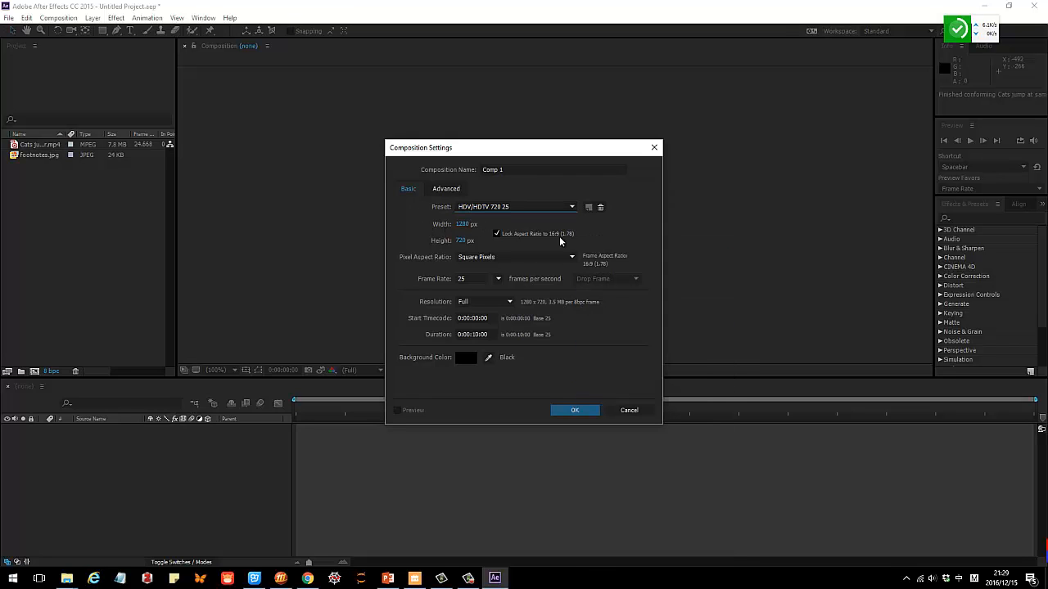
{"action": "left_click", "coordinate": [511, 302]}
{"action": "left_click", "coordinate": [481, 314]}
Set the composition's duration to 0:00:09:00 and create the composition.
{"action": "left_click", "coordinate": [478, 335]}
{"action": "left_click", "coordinate": [473, 335]}
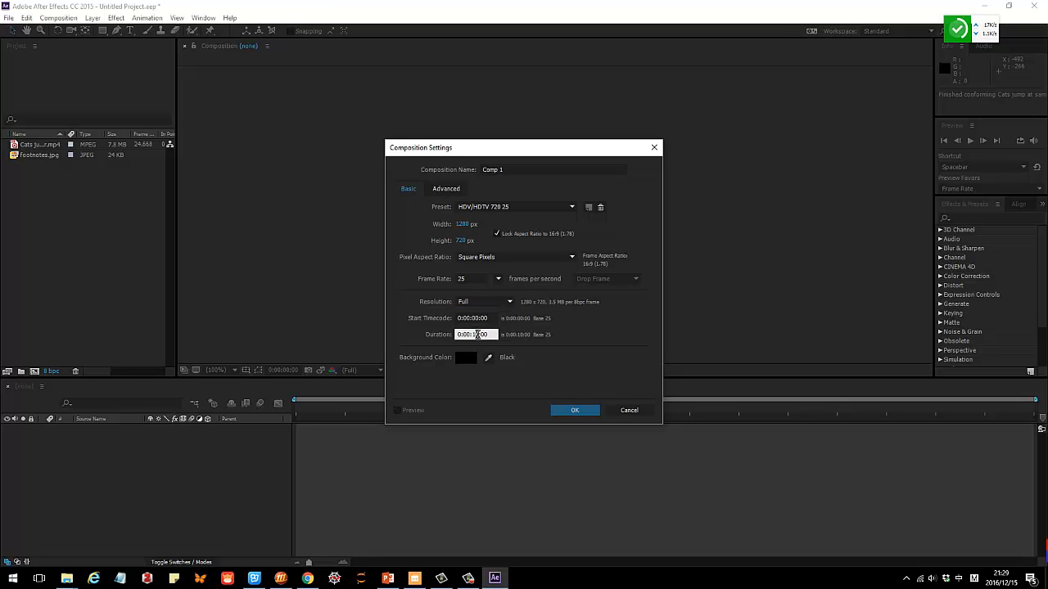
{"action": "left_click_drag", "start_coordinate": [474, 334], "coordinate": [473, 335]}
{"action": "type", "text": "09"}
{"action": "left_click", "coordinate": [480, 319]}
{"action": "left_click", "coordinate": [490, 335]}
{"action": "left_click", "coordinate": [399, 414]}
{"action": "left_click", "coordinate": [575, 412]}
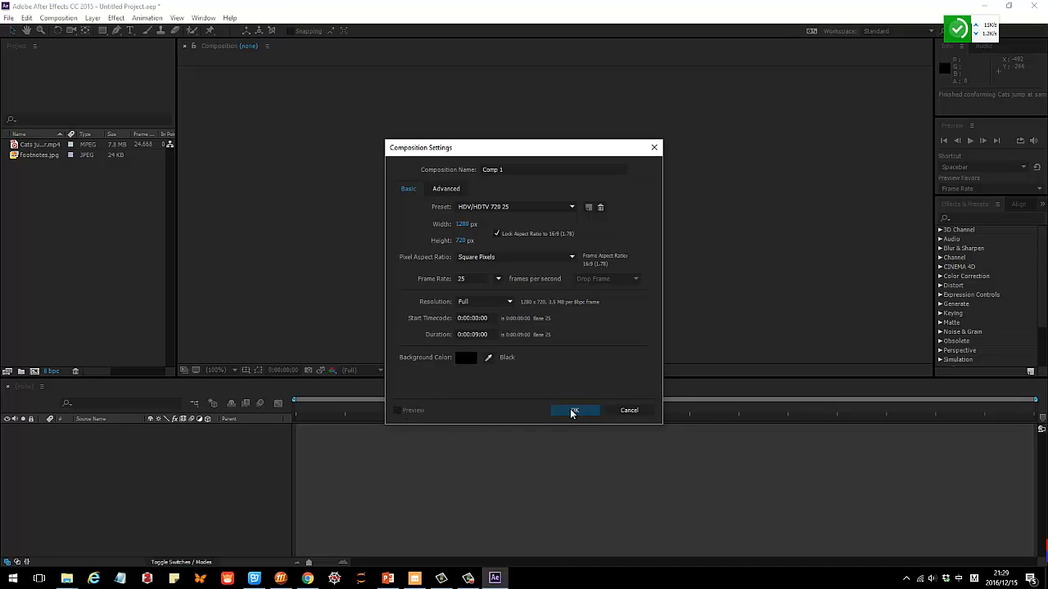
{"action": "left_click", "coordinate": [572, 412]}
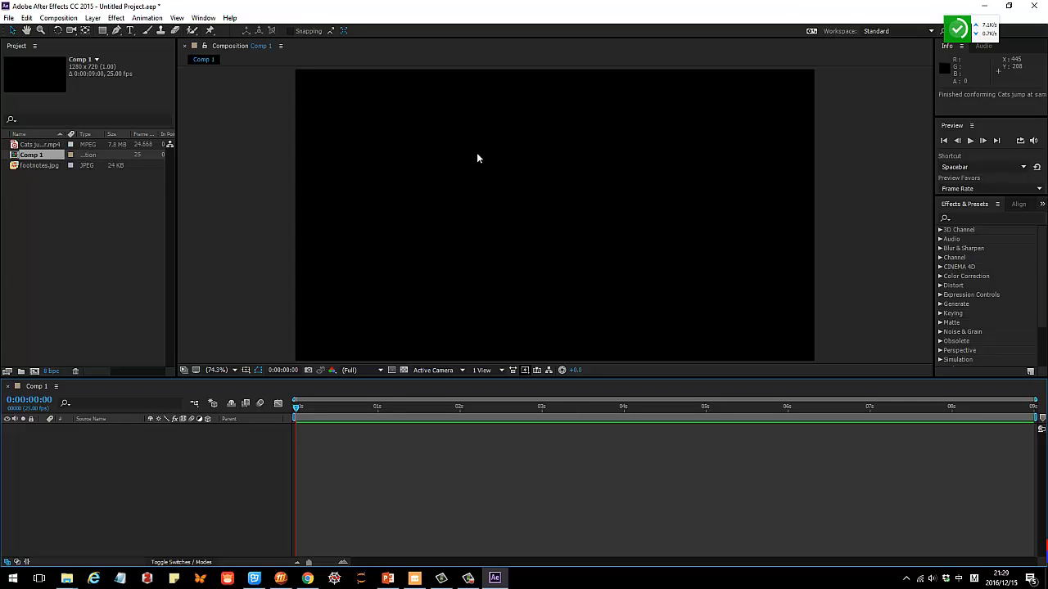
{"action": "scroll", "coordinate": [571, 196], "scroll_direction": "down", "scroll_amount": 2}
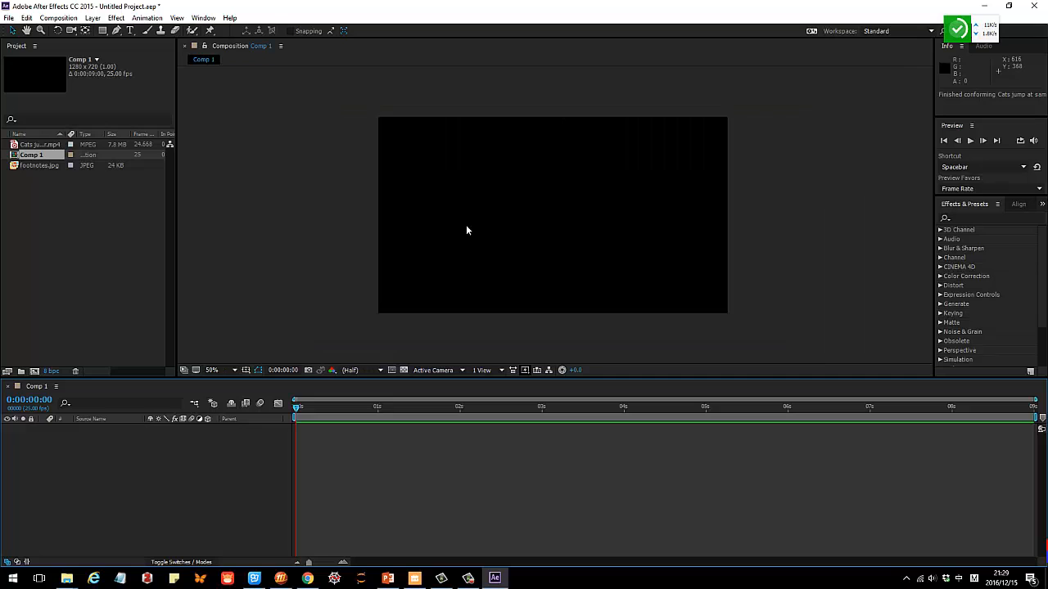
{"action": "left_click_drag", "start_coordinate": [541, 213], "coordinate": [487, 203]}
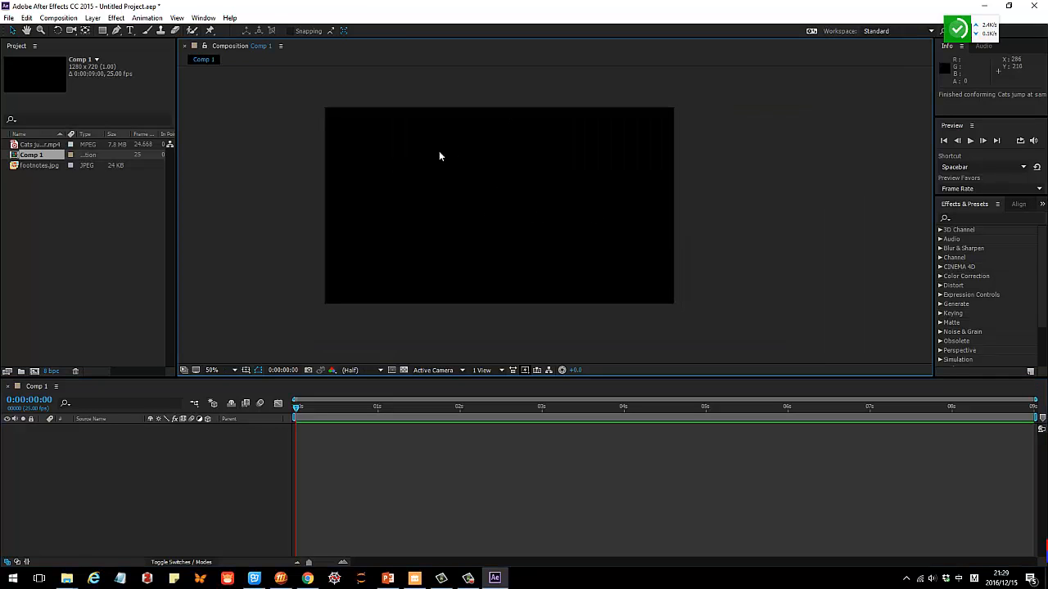
Inspect the empty composition frame at several magnifications, including 200% and Fit, and reposition it in the viewer.
{"action": "scroll", "coordinate": [493, 206], "scroll_direction": "up", "scroll_amount": 6}
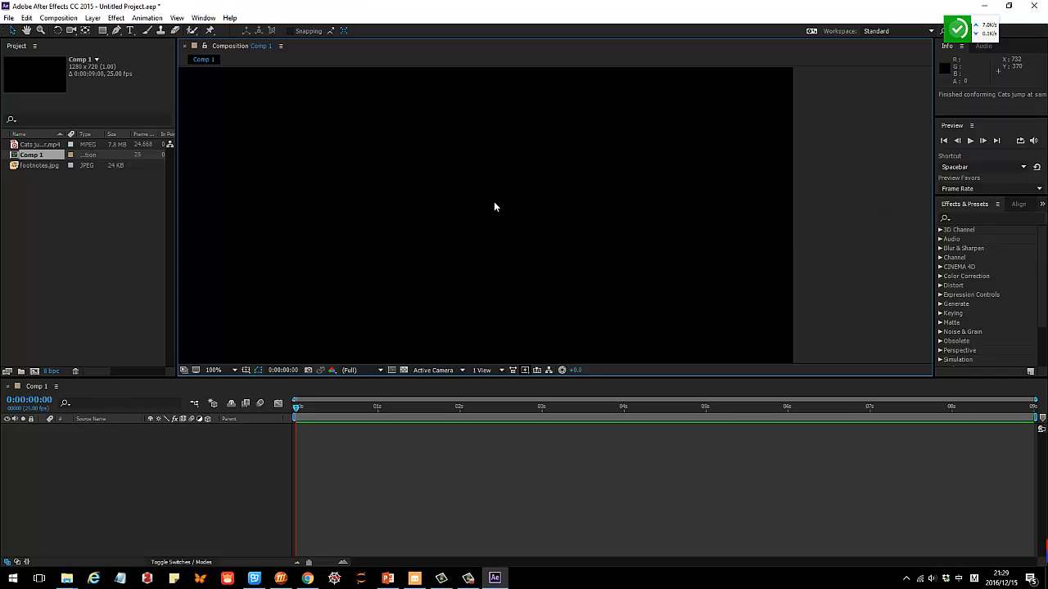
{"action": "scroll", "coordinate": [494, 207], "scroll_direction": "down", "scroll_amount": 8}
{"action": "scroll", "coordinate": [593, 217], "scroll_direction": "up", "scroll_amount": 4}
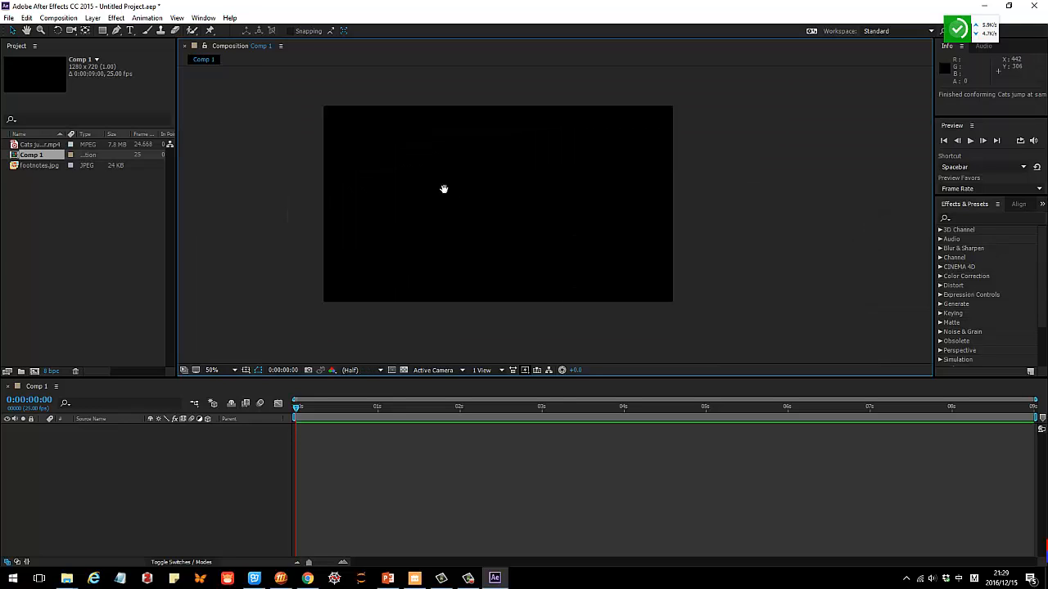
{"action": "left_click_drag", "start_coordinate": [443, 187], "coordinate": [460, 218]}
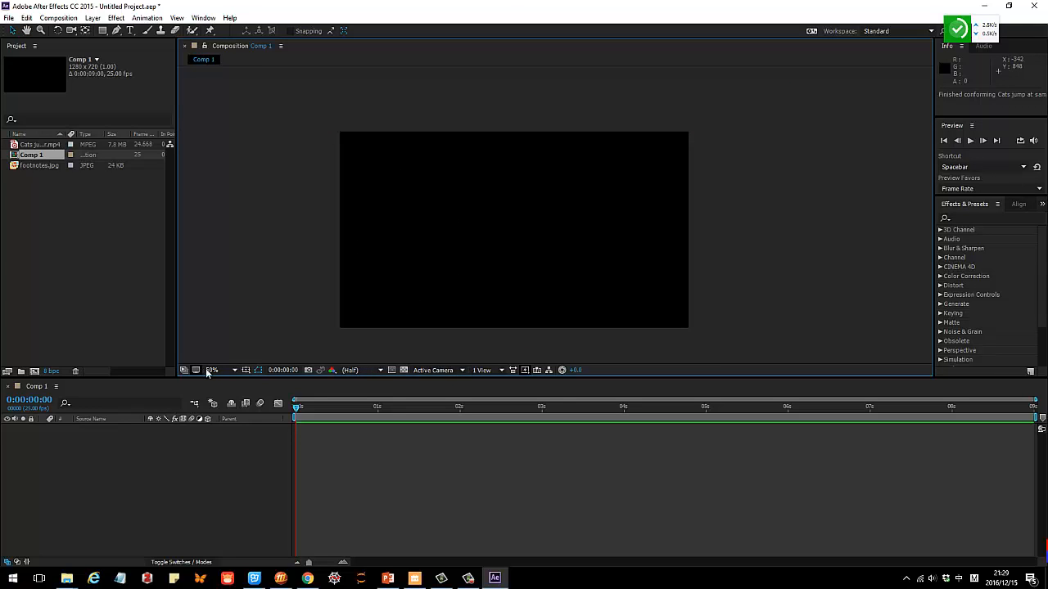
{"action": "left_click", "coordinate": [235, 370]}
{"action": "left_click", "coordinate": [245, 297]}
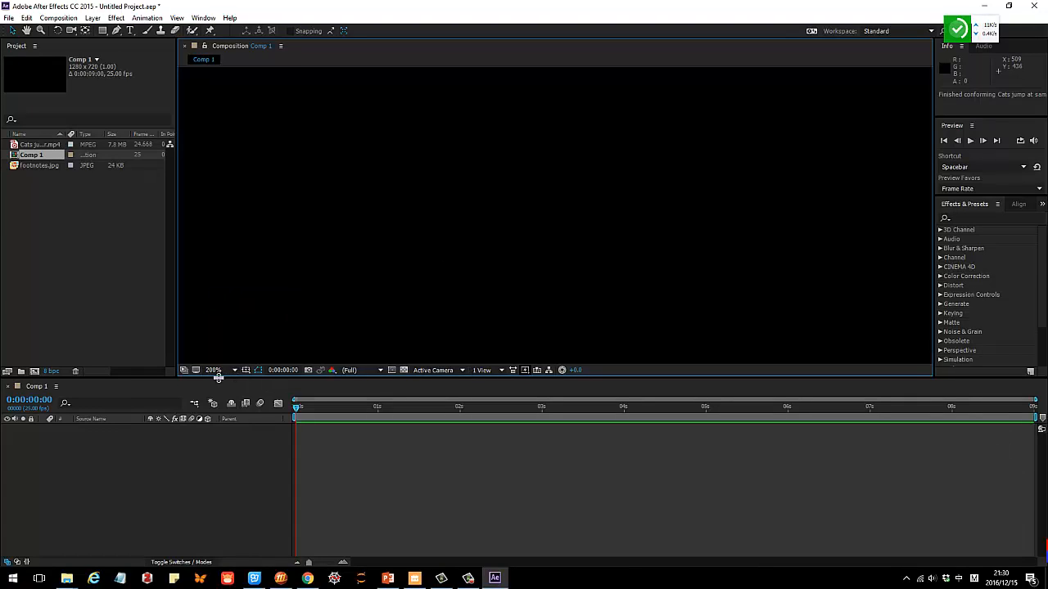
{"action": "left_click", "coordinate": [234, 370]}
{"action": "left_click", "coordinate": [278, 184]}
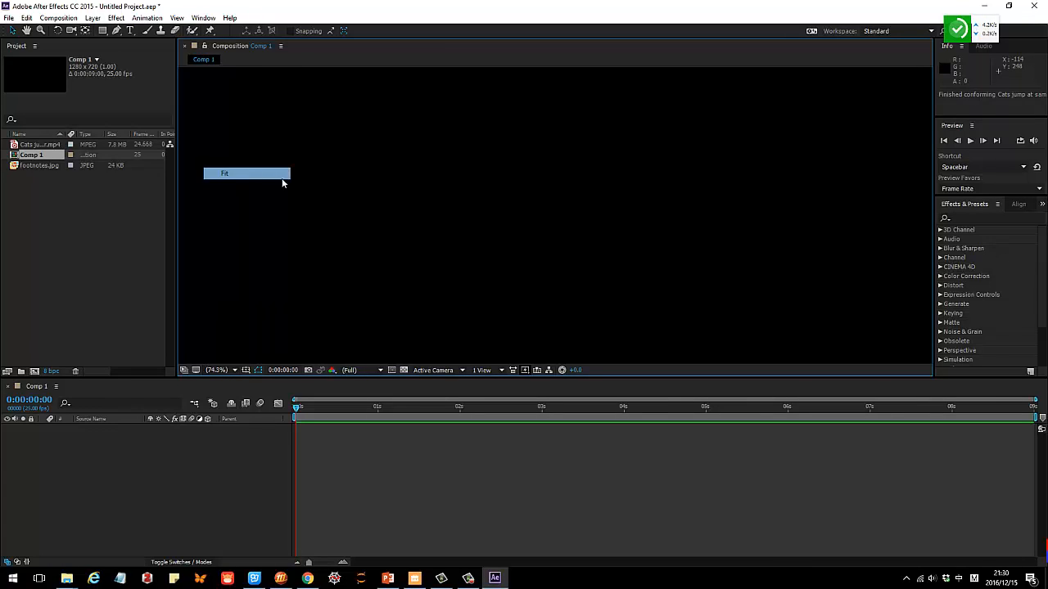
{"action": "scroll", "coordinate": [262, 296], "scroll_direction": "down", "scroll_amount": 1}
{"action": "scroll", "coordinate": [586, 314], "scroll_direction": "up", "scroll_amount": 1}
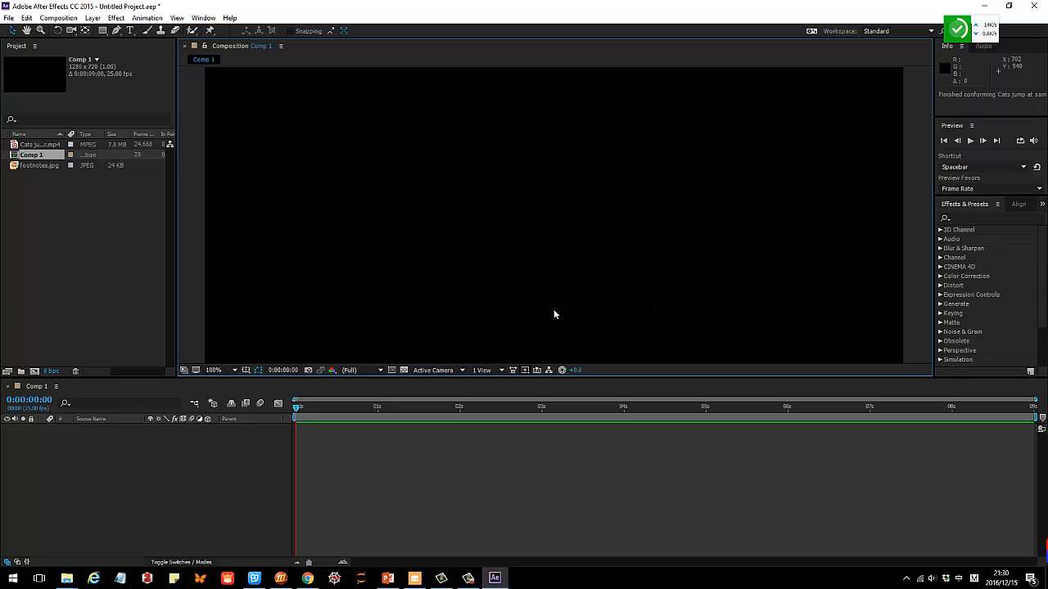
{"action": "scroll", "coordinate": [553, 310], "scroll_direction": "down", "scroll_amount": 1}
{"action": "left_click_drag", "start_coordinate": [559, 308], "coordinate": [505, 298]}
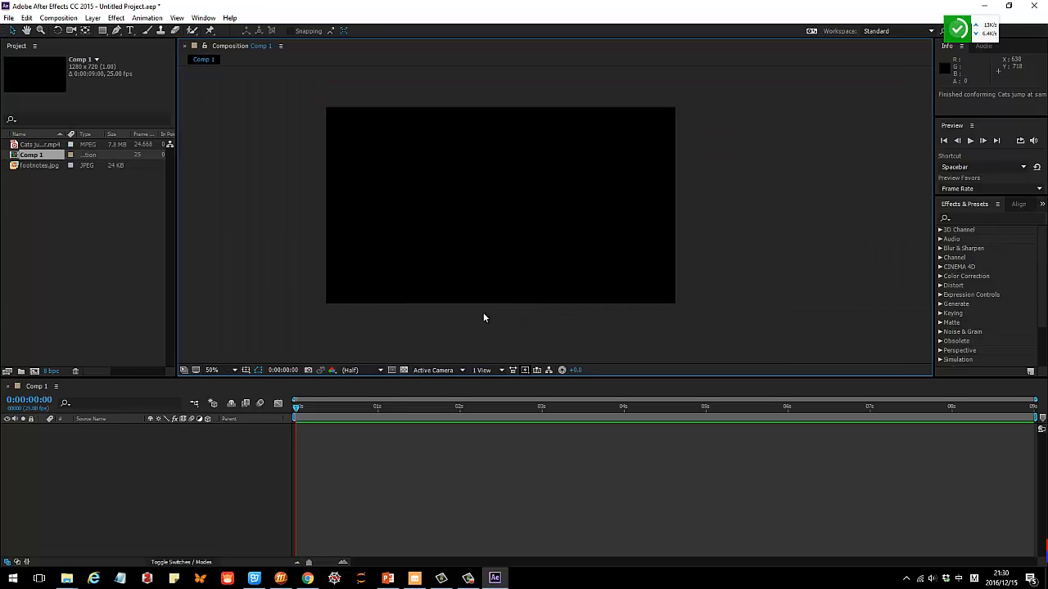
Place footnotes.jpg in the composition as a layer and delete that layer again.
{"action": "left_click", "coordinate": [25, 167]}
{"action": "left_click_drag", "start_coordinate": [35, 167], "coordinate": [532, 204]}
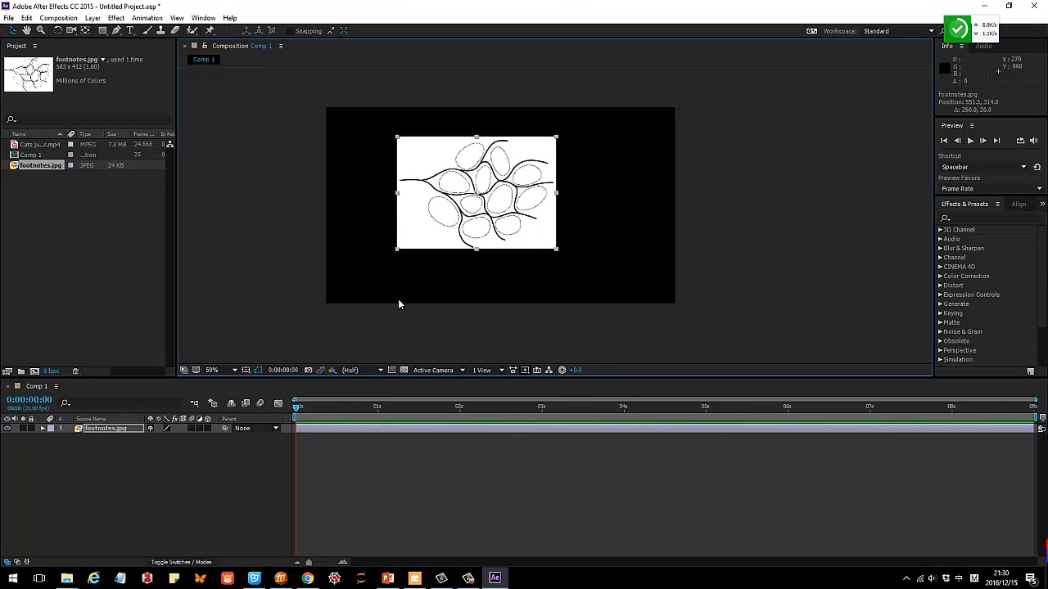
{"action": "key", "text": "Delete"}
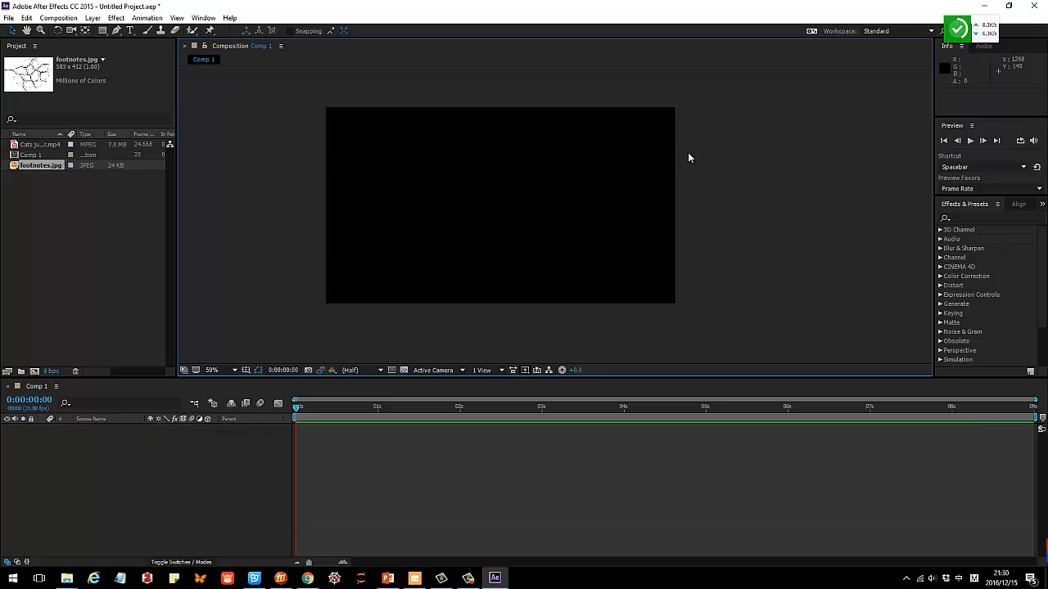
Look over the colour and position readout, the preview controls, the layer alignment options and the list of further hidden panels.
{"action": "left_click", "coordinate": [986, 75]}
{"action": "left_click", "coordinate": [996, 129]}
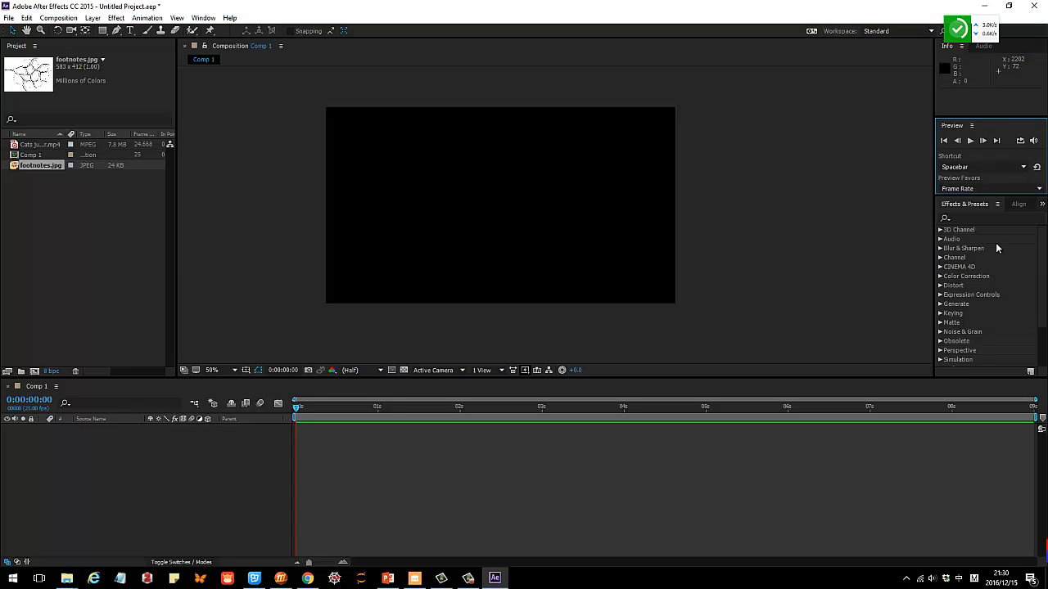
{"action": "left_click", "coordinate": [1020, 204]}
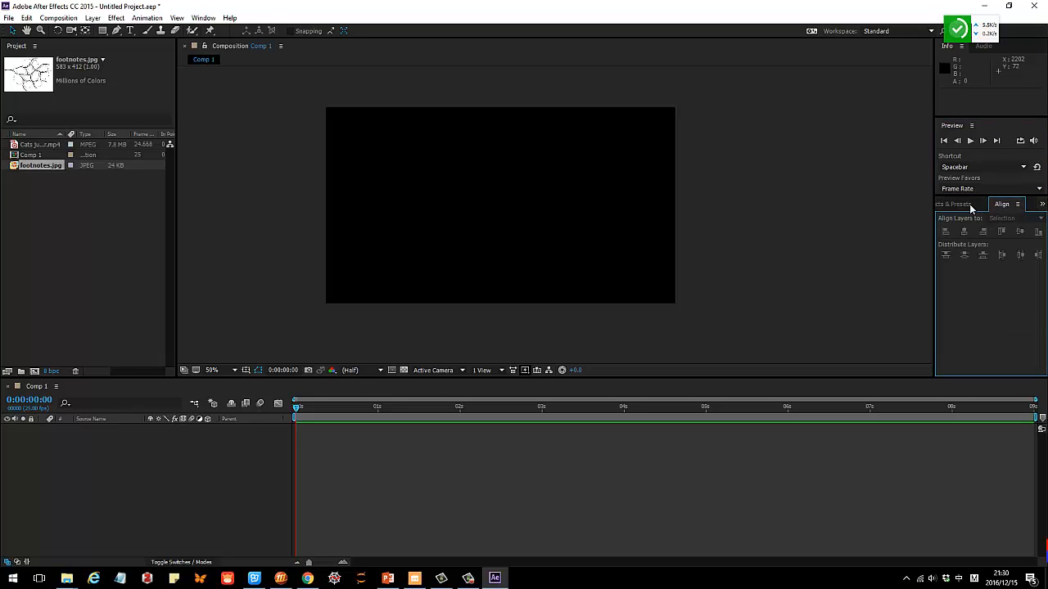
{"action": "left_click", "coordinate": [1042, 203]}
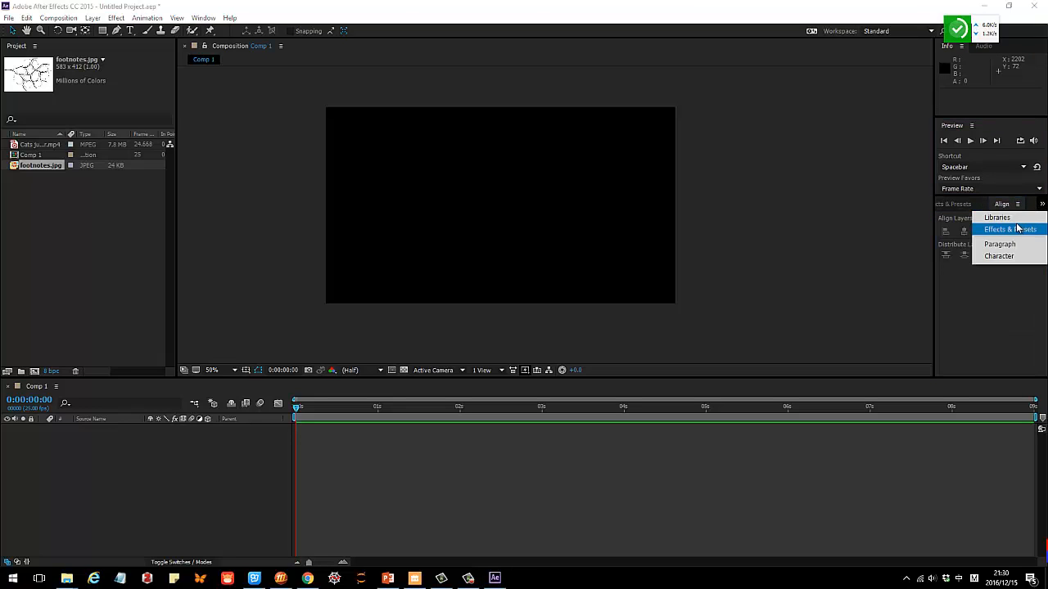
{"action": "left_click", "coordinate": [751, 230]}
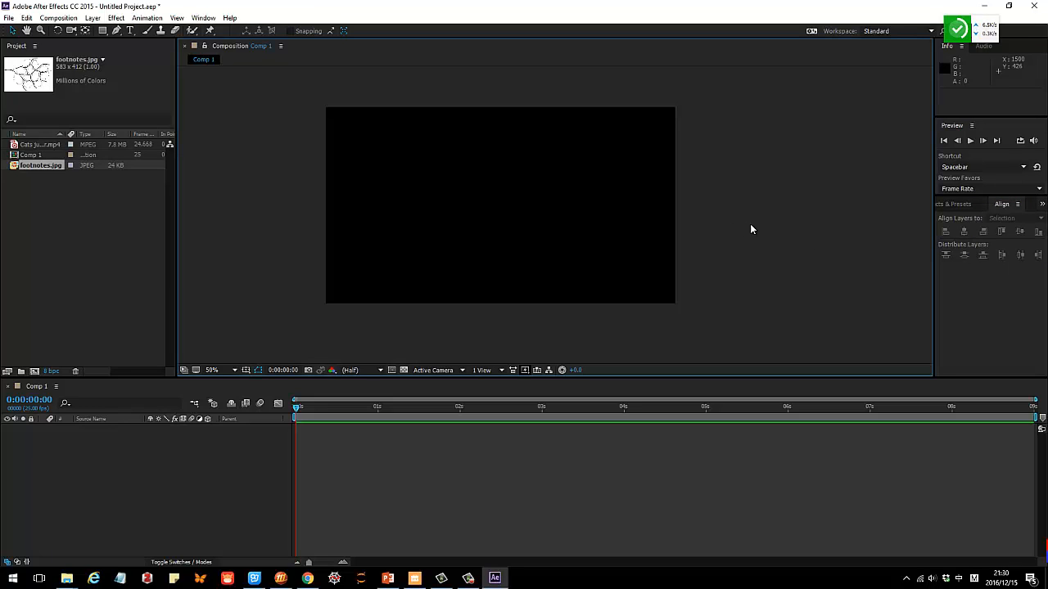
{"action": "left_click", "coordinate": [988, 149]}
{"action": "left_click", "coordinate": [959, 112]}
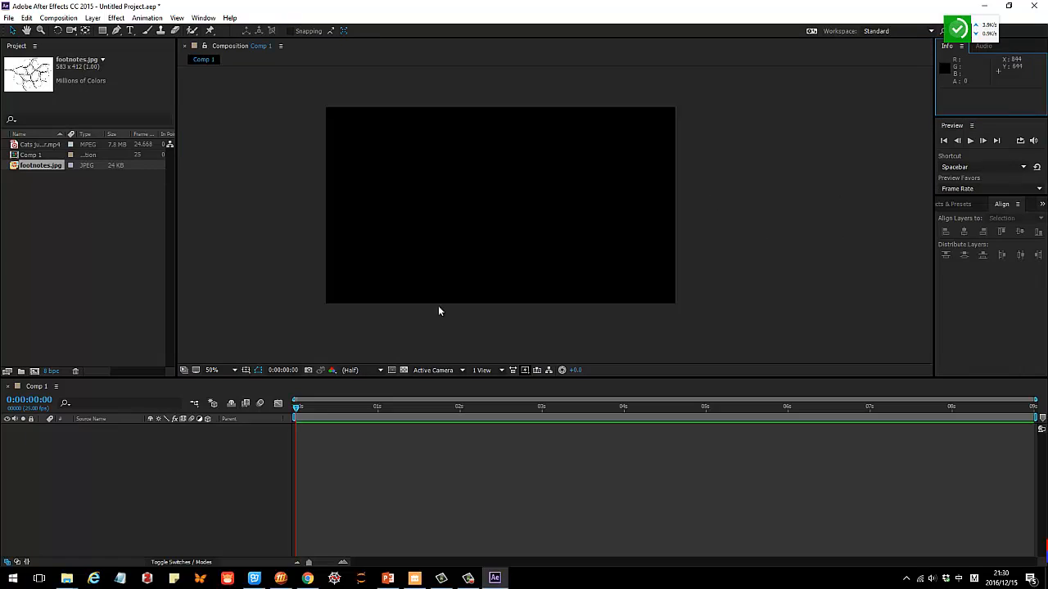
{"action": "left_click", "coordinate": [211, 447]}
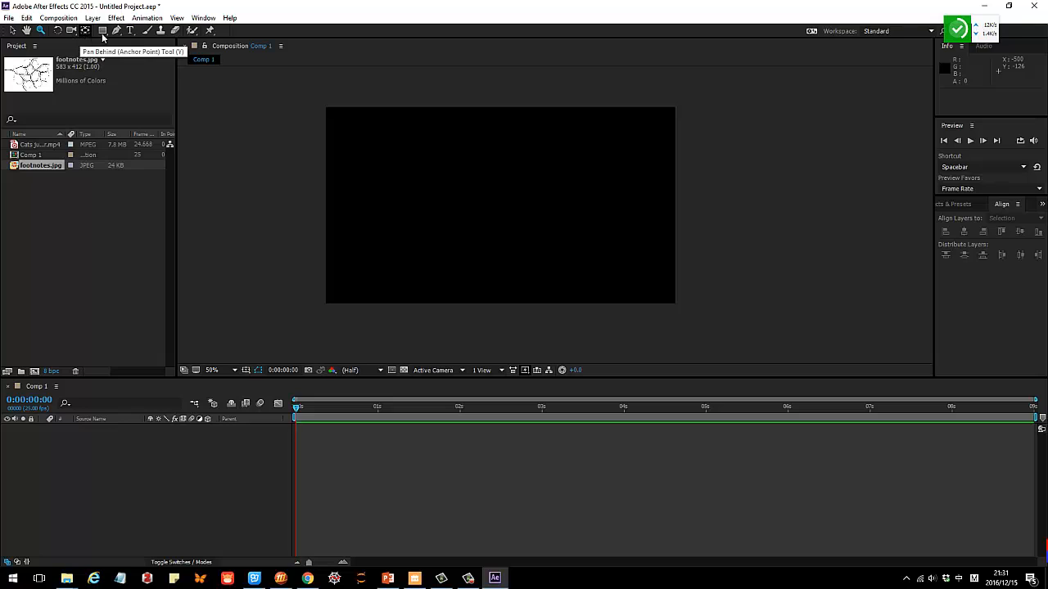
Draw a pink rectangle about 552 by 298 px in the composition's upper left with the Rectangle Tool and nudge it slightly right.
{"action": "left_click", "coordinate": [103, 33]}
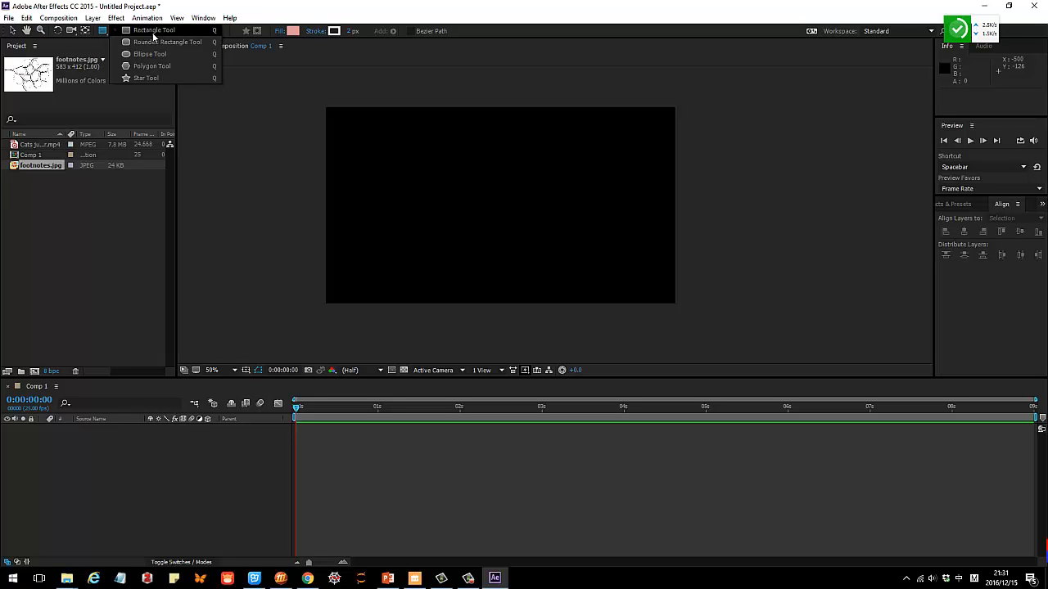
{"action": "left_click", "coordinate": [153, 33]}
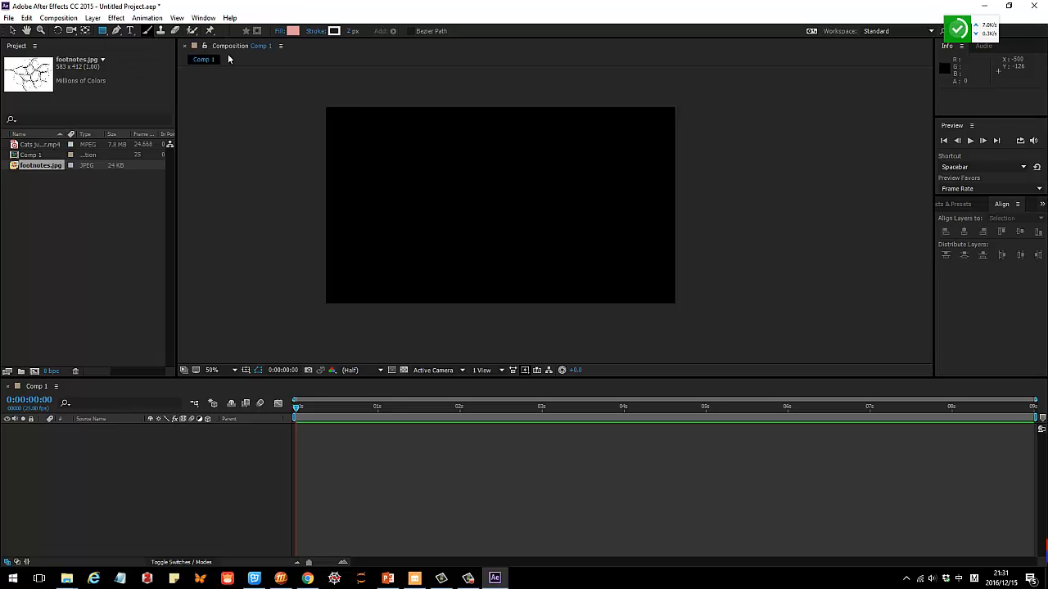
{"action": "left_click_drag", "start_coordinate": [368, 141], "coordinate": [519, 223]}
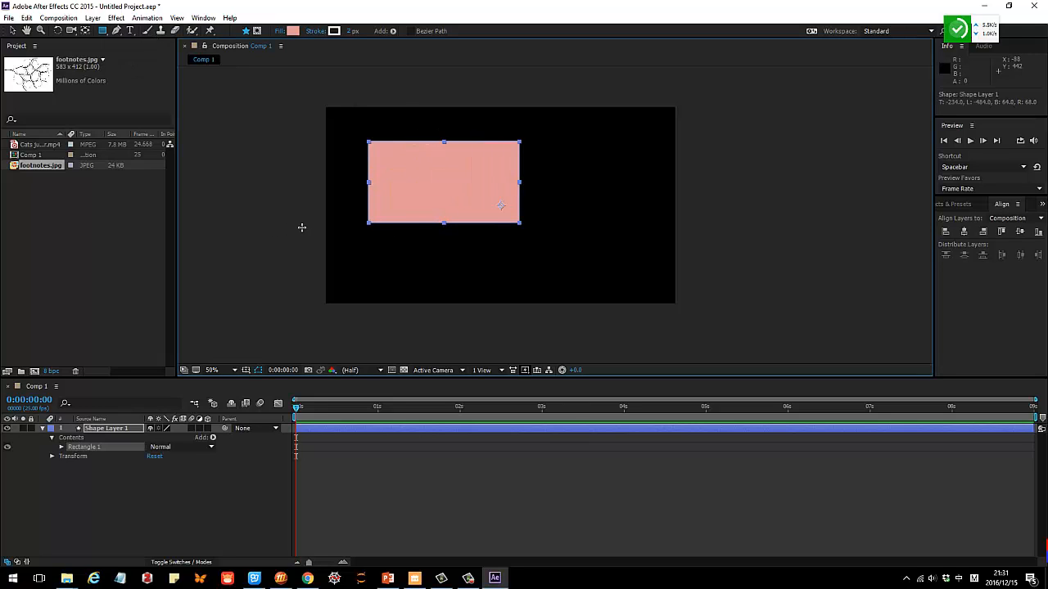
{"action": "left_click", "coordinate": [13, 31]}
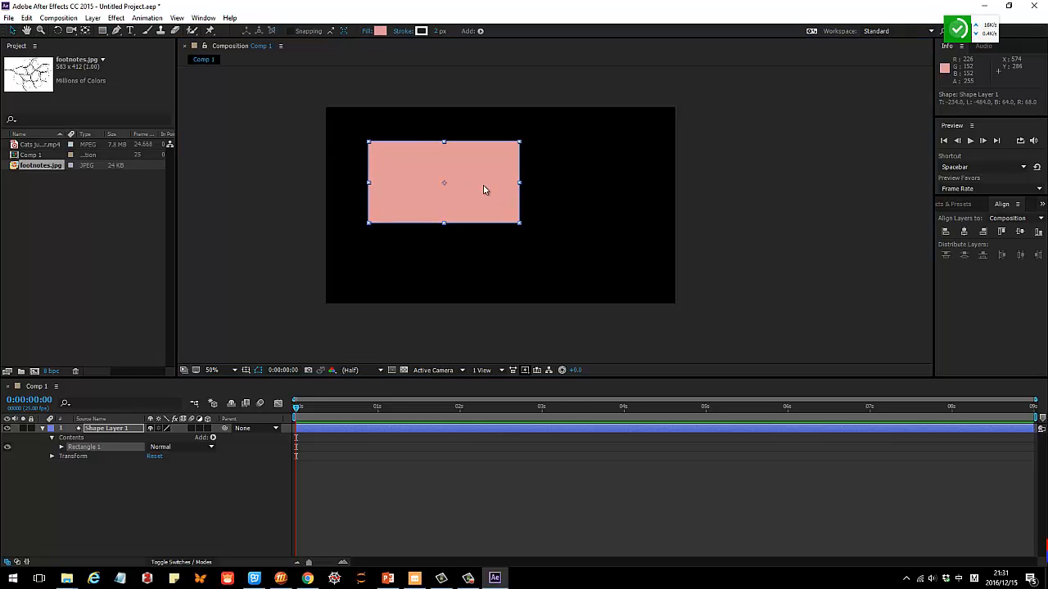
{"action": "mouse_move", "coordinate": [484, 189]}
{"action": "left_mouse_down"}
{"action": "mouse_move", "coordinate": [480, 216]}
{"action": "mouse_move", "coordinate": [532, 182]}
{"action": "mouse_move", "coordinate": [485, 187]}
{"action": "left_mouse_up"}
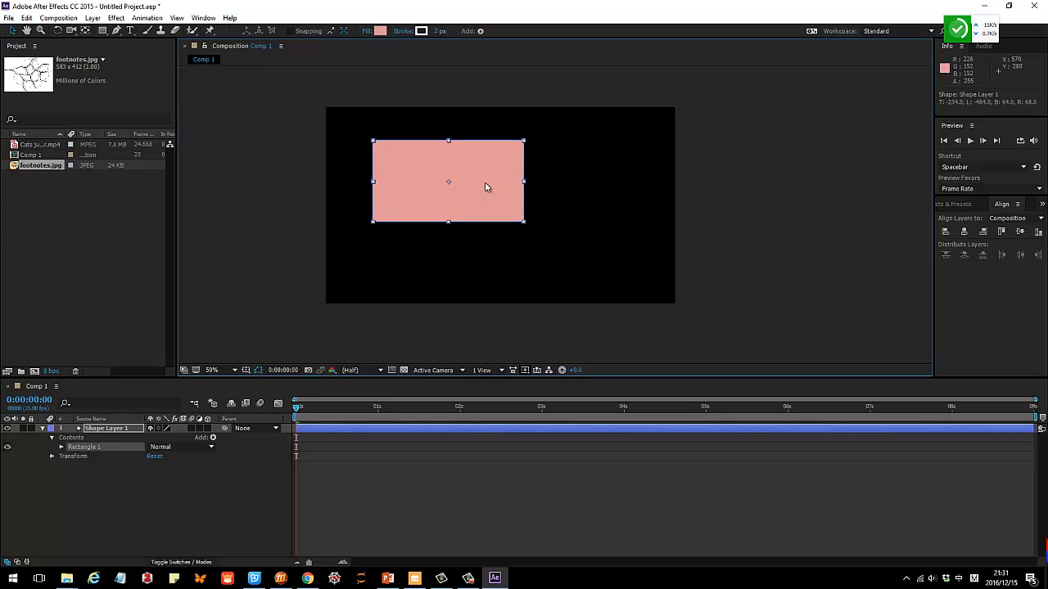
Move the rectangle's anchor point towards its lower-right corner and try rotating the rectangle around it.
{"action": "left_click", "coordinate": [86, 30]}
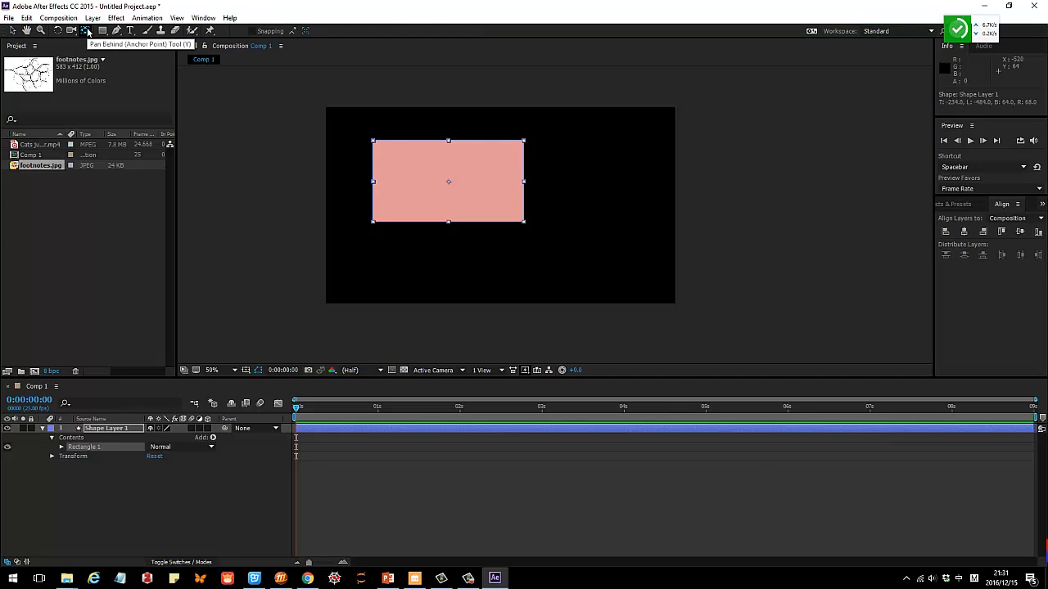
{"action": "left_click_drag", "start_coordinate": [449, 185], "coordinate": [492, 195]}
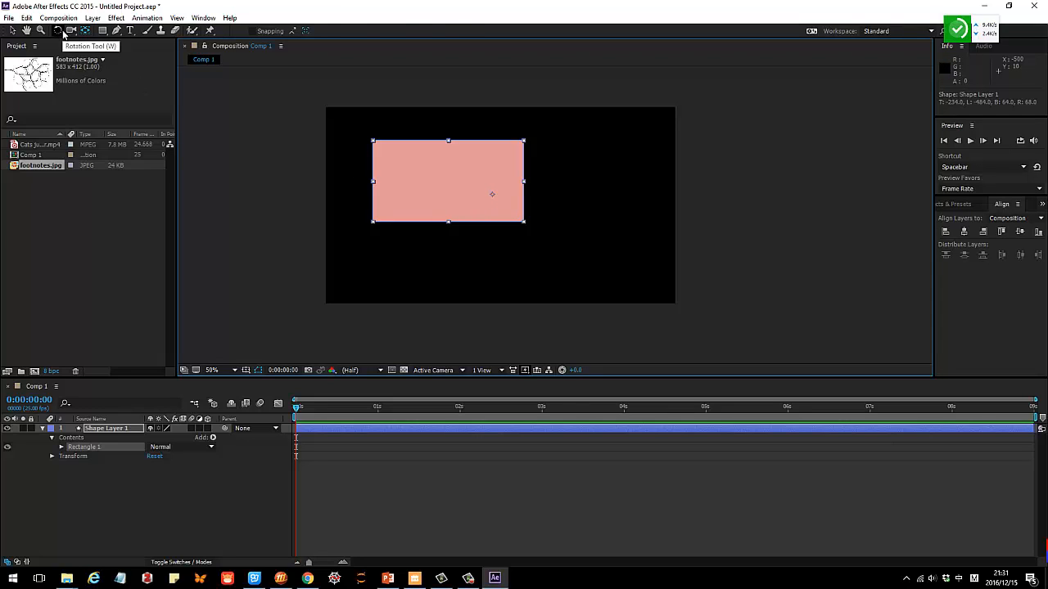
{"action": "left_click", "coordinate": [57, 30]}
{"action": "left_click_drag", "start_coordinate": [529, 151], "coordinate": [516, 169]}
{"action": "key", "text": "v"}
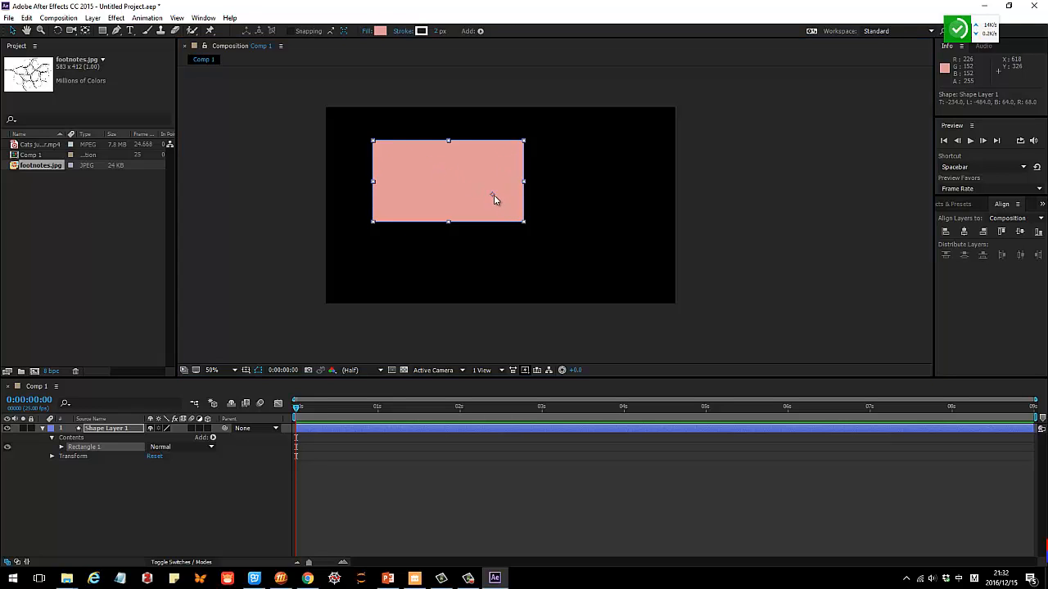
Return the rectangle's anchor point to its centre, and move Shape Layer 1's own anchor point near the rectangle's centre.
{"action": "key", "text": "y"}
{"action": "left_click_drag", "start_coordinate": [492, 194], "coordinate": [485, 195]}
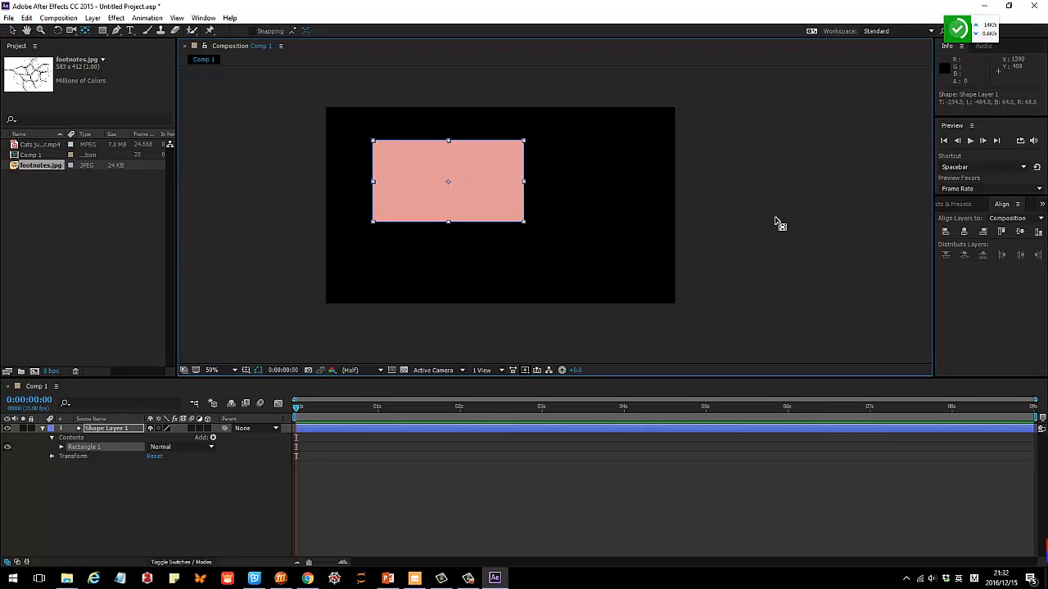
{"action": "left_click", "coordinate": [729, 219]}
{"action": "left_click", "coordinate": [496, 181]}
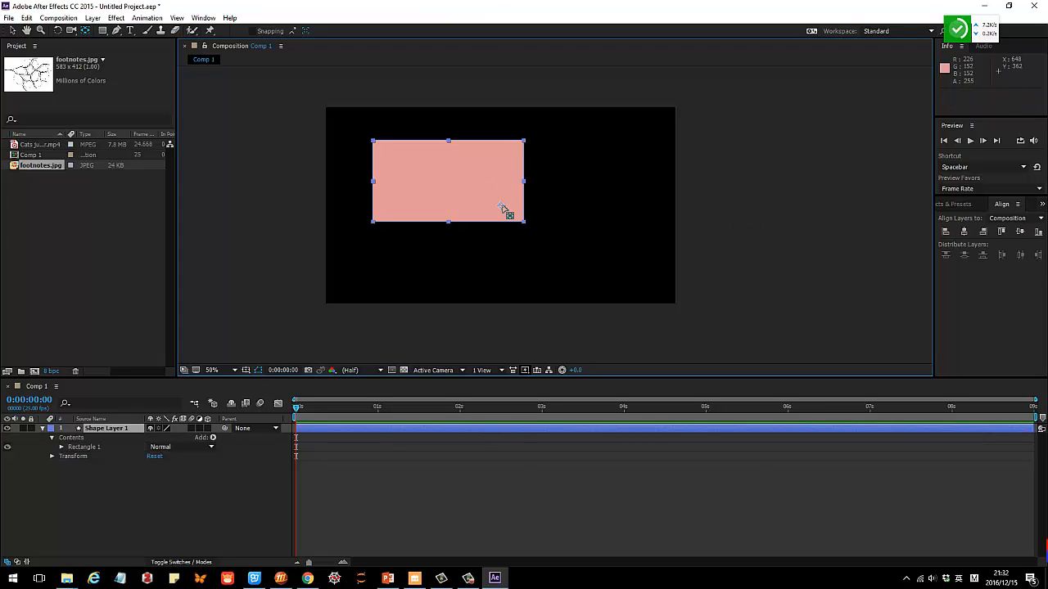
Rotate Shape Layer 1 around its anchor point to 359.9° and deselect it.
{"action": "left_click", "coordinate": [58, 30]}
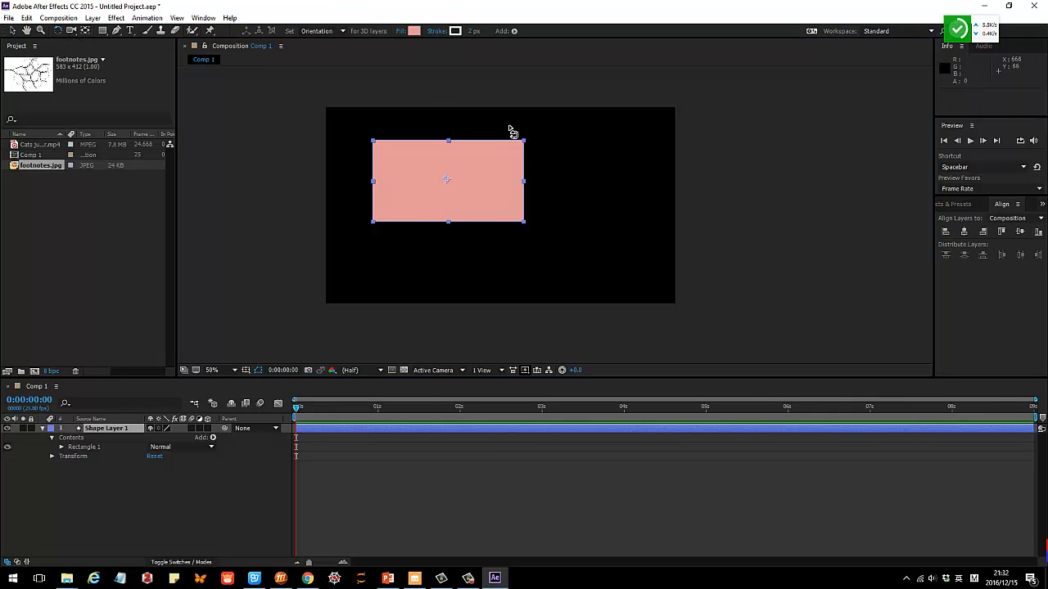
{"action": "left_click_drag", "start_coordinate": [526, 149], "coordinate": [489, 161]}
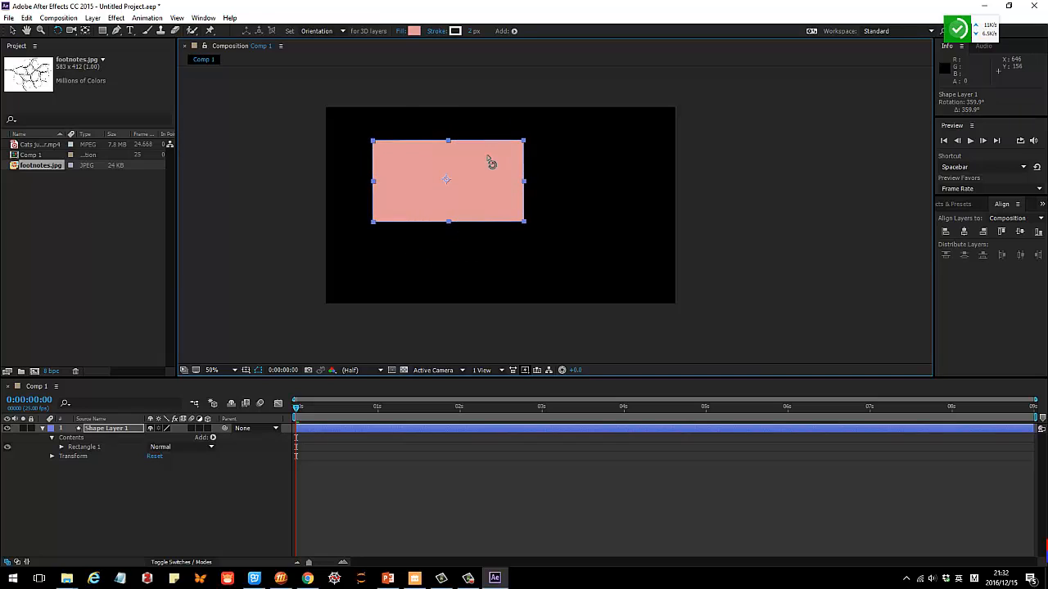
{"action": "left_click", "coordinate": [272, 161]}
Draw a closed, curved freeform shape in Shape Layer 1 with the Pen tool, to the right of the rectangle.
{"action": "left_click", "coordinate": [129, 30]}
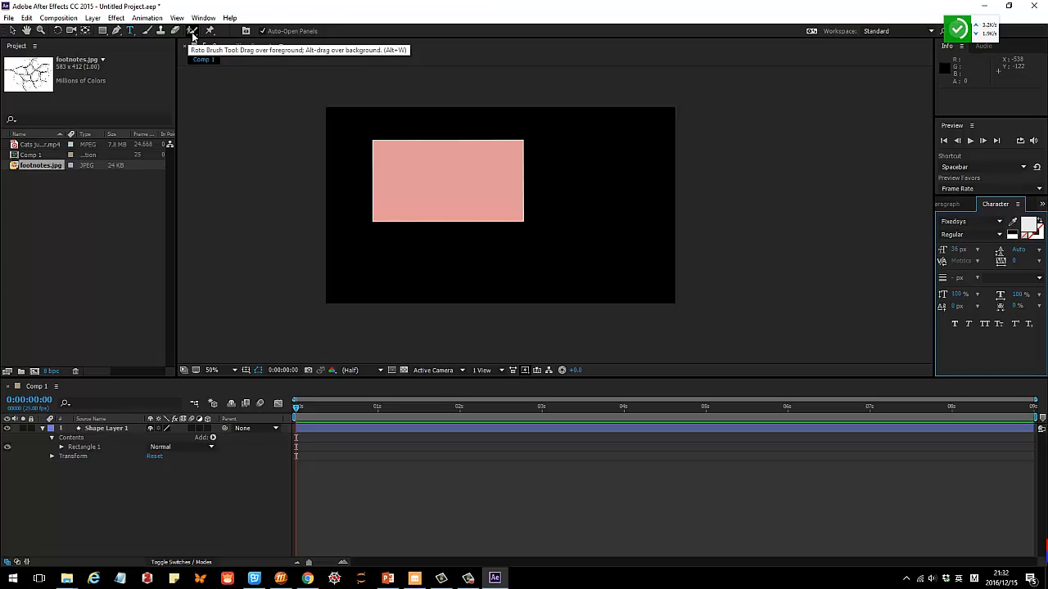
{"action": "left_click", "coordinate": [12, 30]}
{"action": "left_click", "coordinate": [444, 168]}
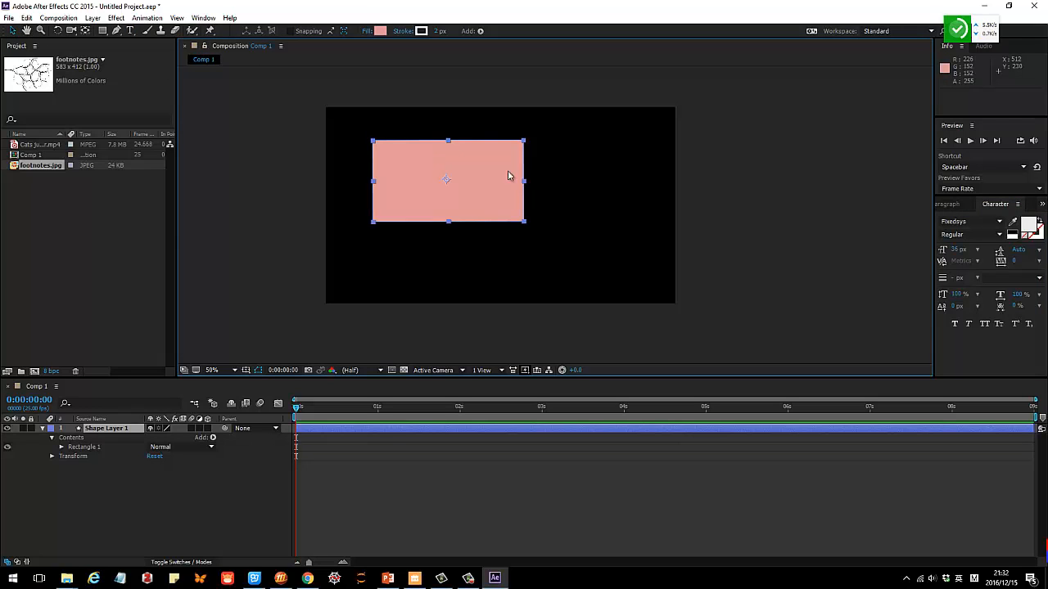
{"action": "left_click", "coordinate": [117, 30]}
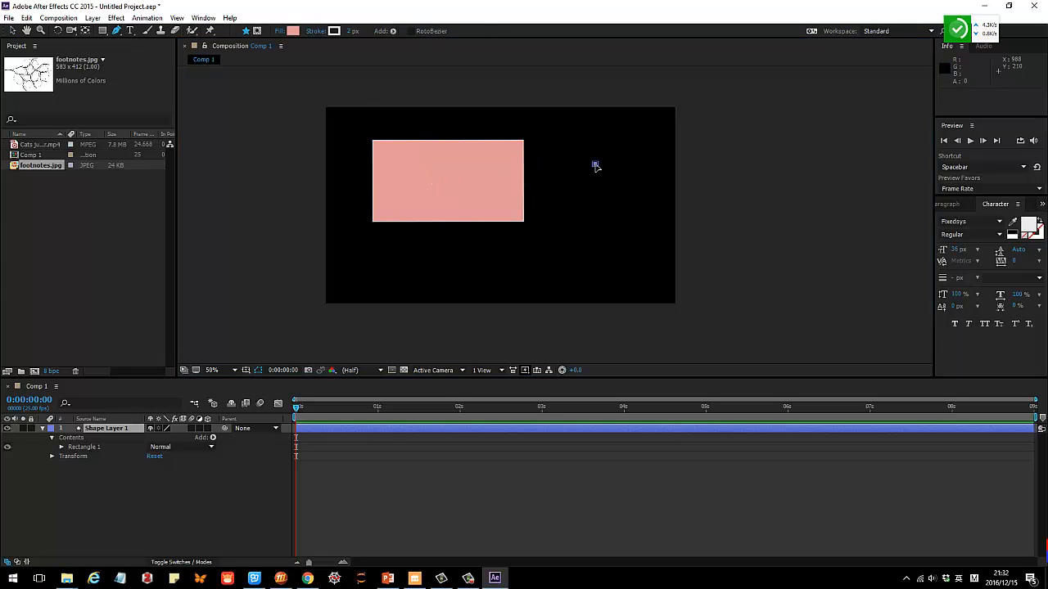
{"action": "left_click", "coordinate": [595, 165]}
{"action": "mouse_move", "coordinate": [557, 236]}
{"action": "left_mouse_down"}
{"action": "mouse_move", "coordinate": [573, 257]}
{"action": "mouse_move", "coordinate": [653, 226]}
{"action": "left_mouse_up"}
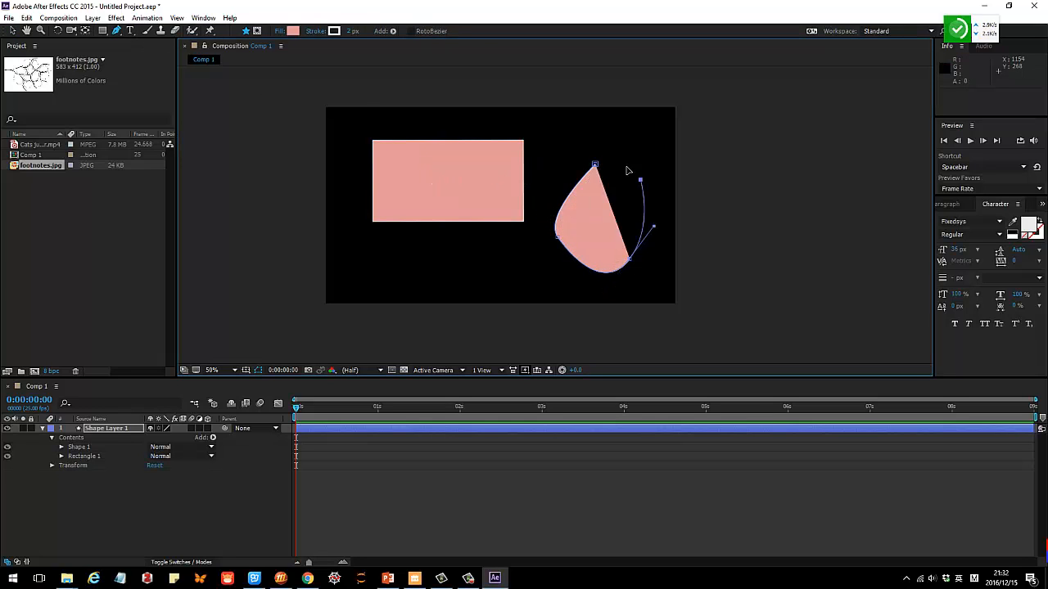
{"action": "left_click_drag", "start_coordinate": [595, 166], "coordinate": [542, 215]}
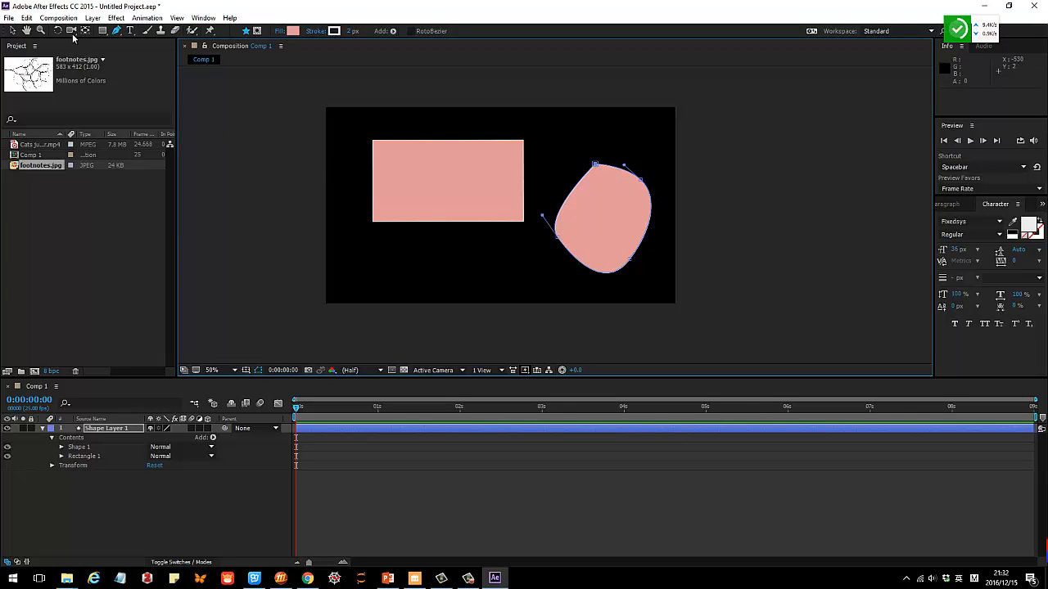
{"action": "left_click", "coordinate": [12, 30]}
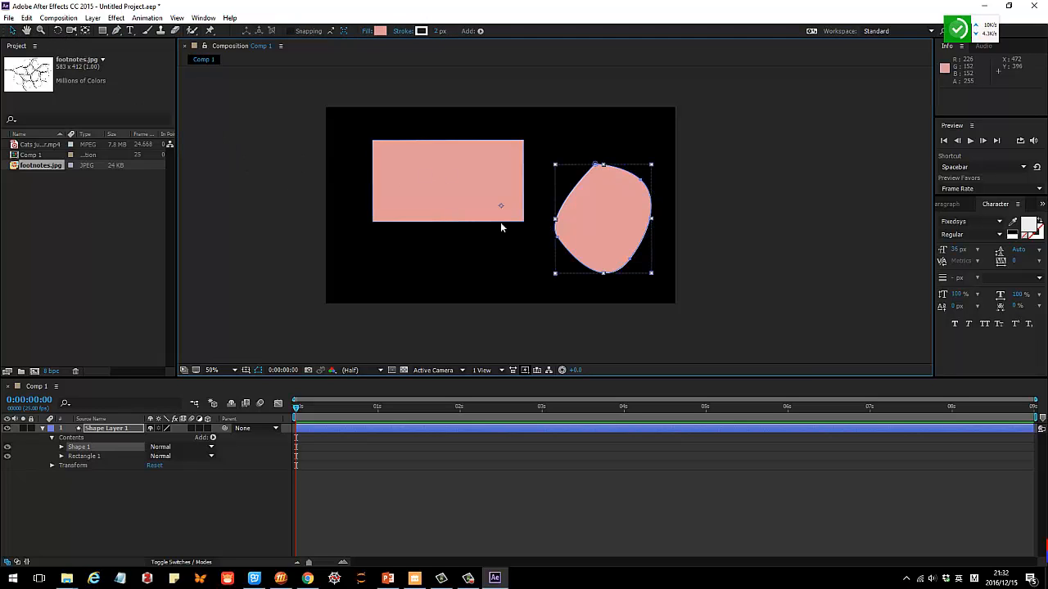
Check how the rectangle and freeform shape are selected as one layer, and collapse Shape Layer 1's properties in the timeline.
{"action": "left_click", "coordinate": [759, 186]}
{"action": "left_click", "coordinate": [615, 215]}
{"action": "left_click", "coordinate": [774, 208]}
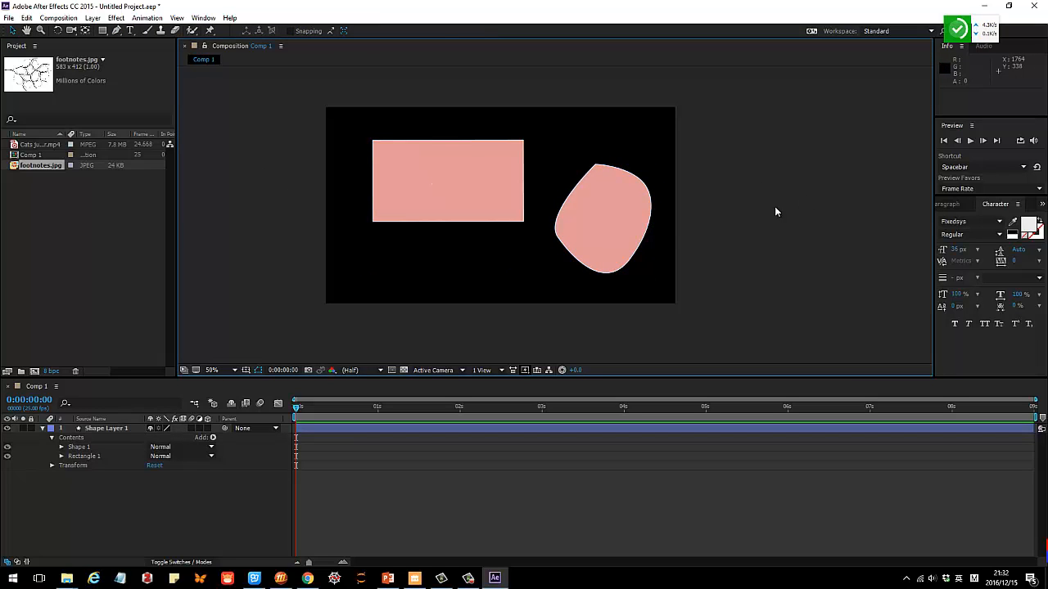
{"action": "left_click", "coordinate": [645, 235]}
{"action": "left_click", "coordinate": [42, 430]}
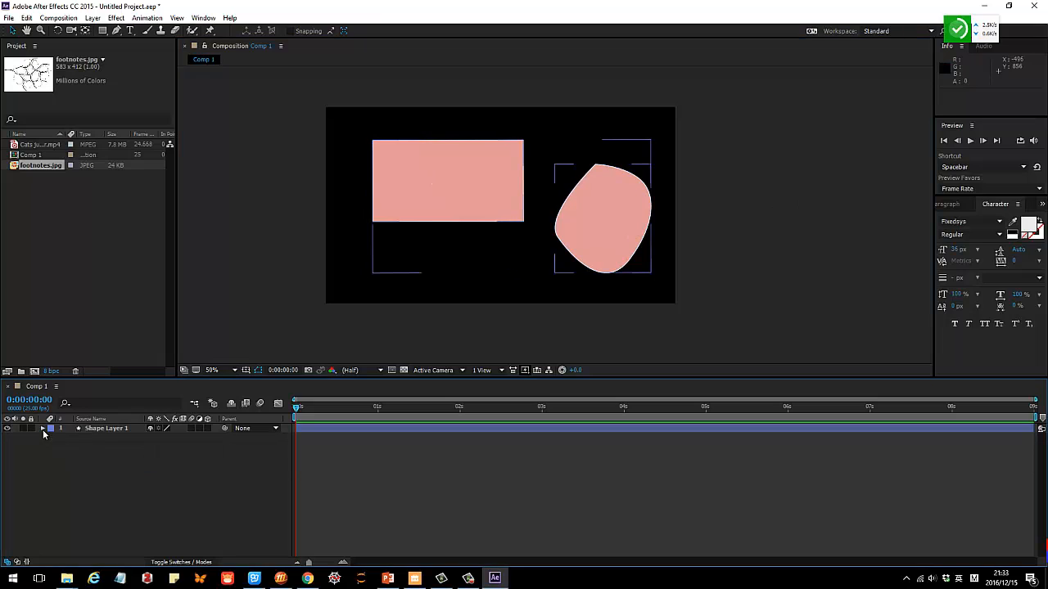
Examine Shape Layer 1's contents by selecting Shape 1 and Rectangle 1 individually, and collapse and deselect the layer.
{"action": "left_click", "coordinate": [42, 430]}
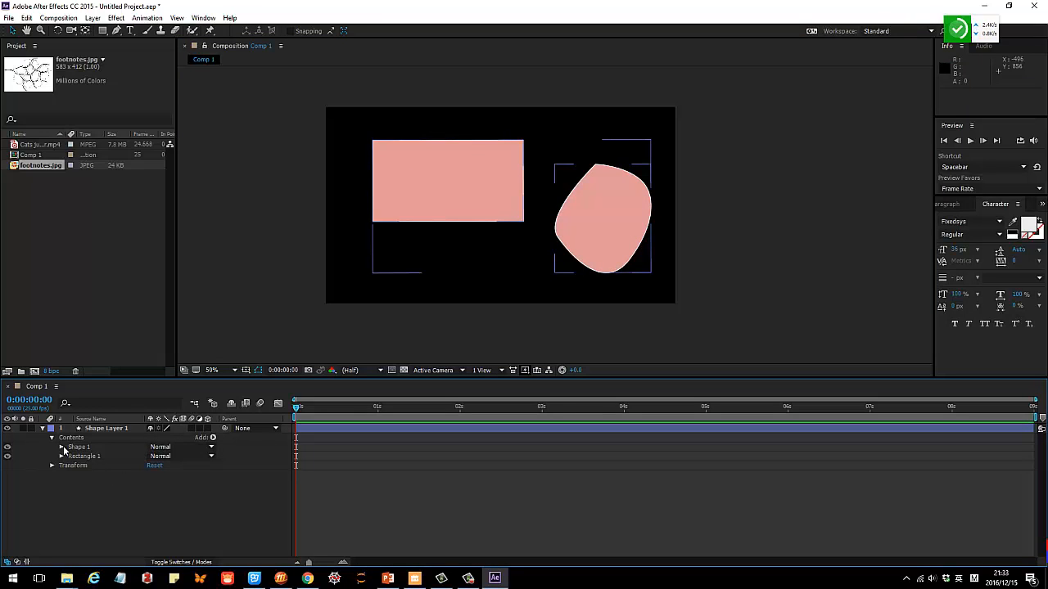
{"action": "left_click", "coordinate": [43, 430]}
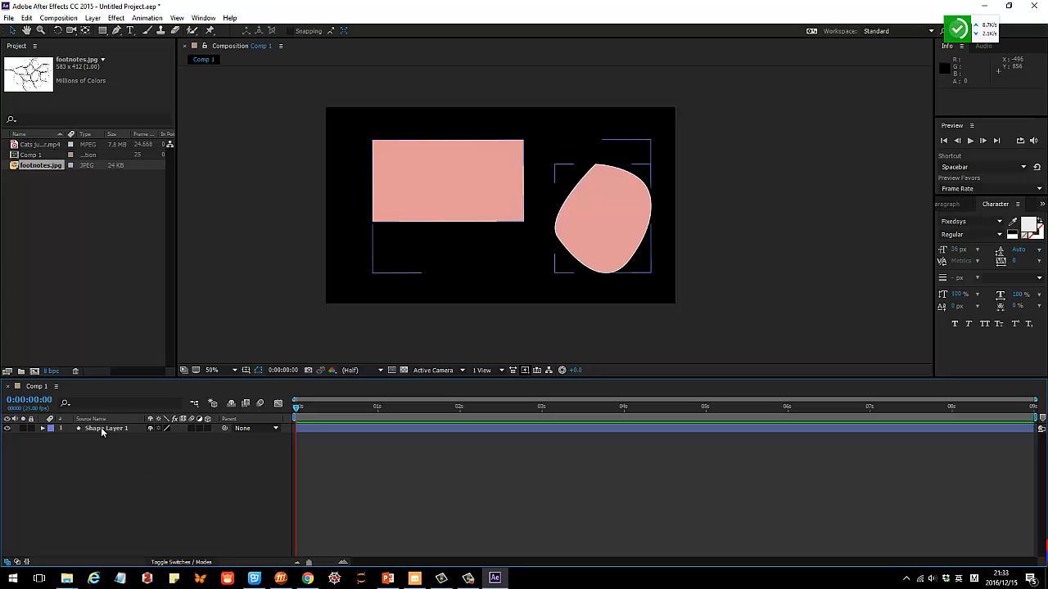
{"action": "left_click", "coordinate": [43, 429]}
{"action": "left_click", "coordinate": [51, 438]}
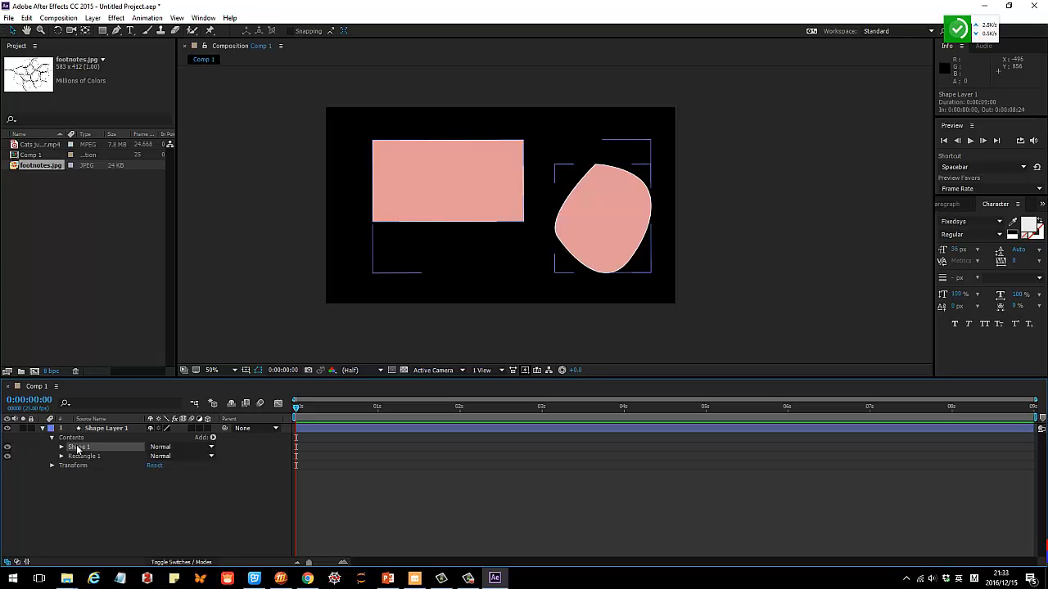
{"action": "left_click", "coordinate": [79, 447]}
{"action": "left_click", "coordinate": [84, 458]}
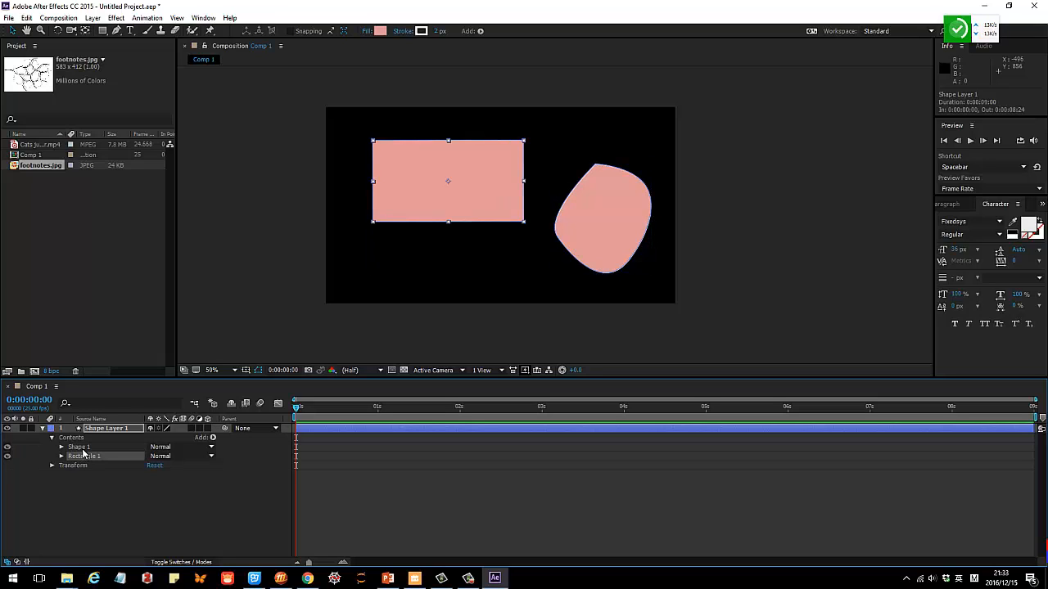
{"action": "left_click", "coordinate": [80, 447]}
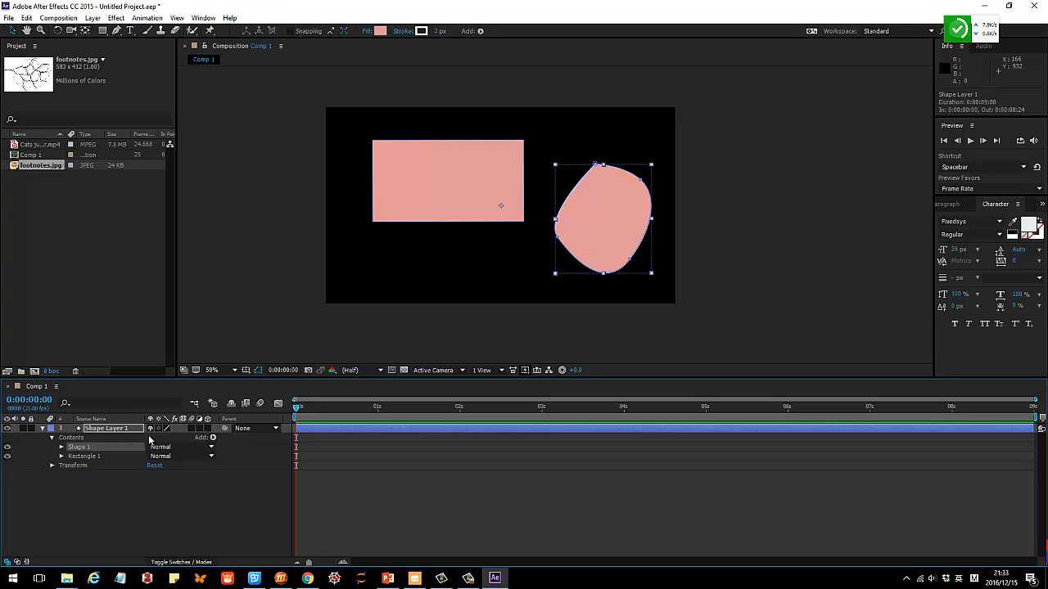
{"action": "left_click", "coordinate": [86, 456]}
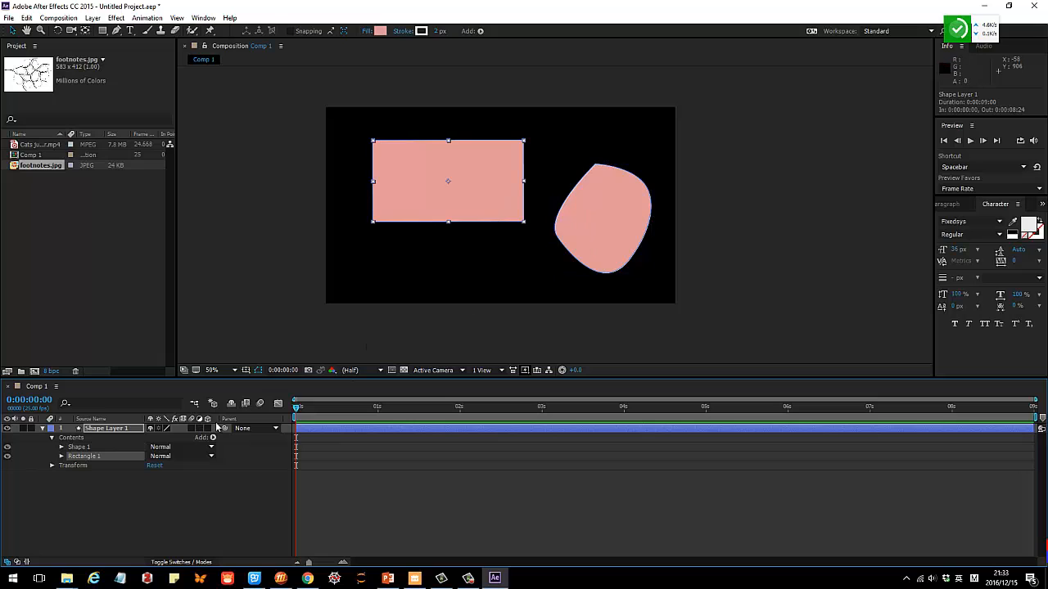
{"action": "left_click", "coordinate": [42, 429]}
{"action": "left_click", "coordinate": [303, 253]}
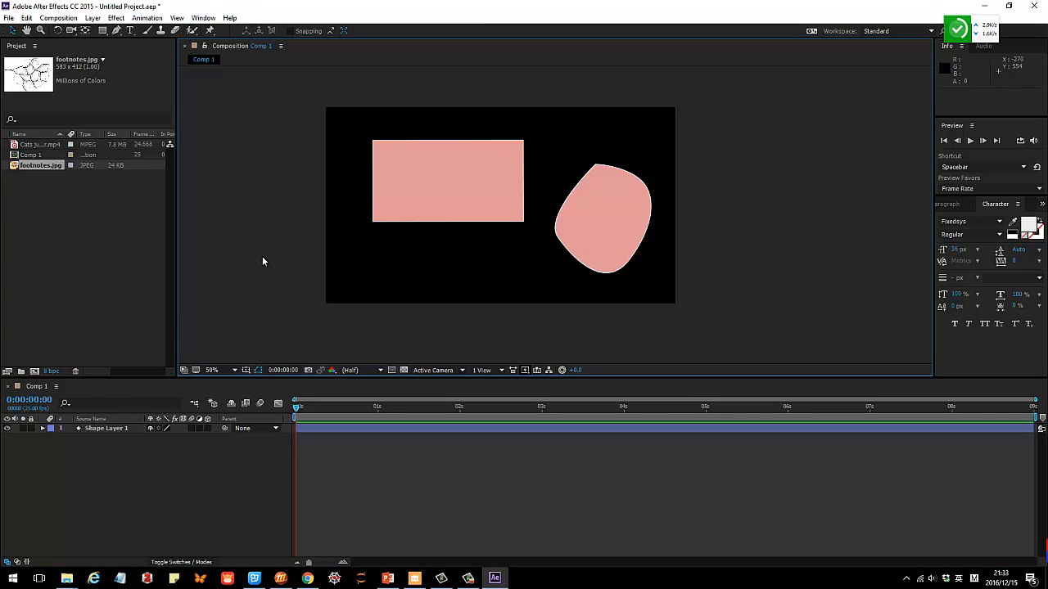
Draw an ellipse about 378 by 98 pixels below the rectangle as a new shape layer, and collapse that layer's properties.
{"action": "left_click_drag", "start_coordinate": [102, 30], "coordinate": [136, 55]}
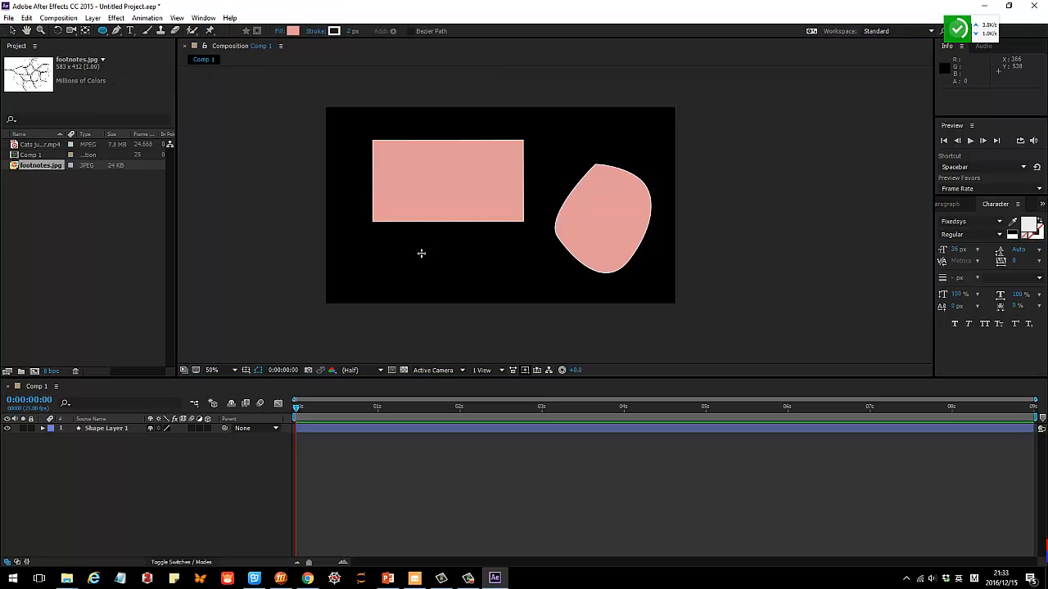
{"action": "left_click_drag", "start_coordinate": [386, 255], "coordinate": [489, 282]}
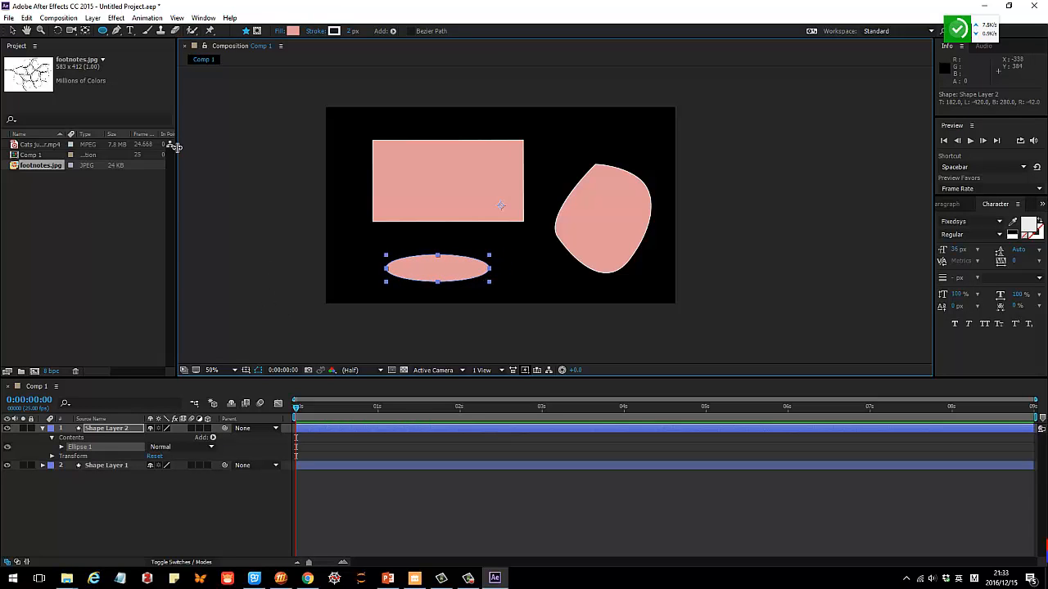
{"action": "left_click", "coordinate": [13, 32]}
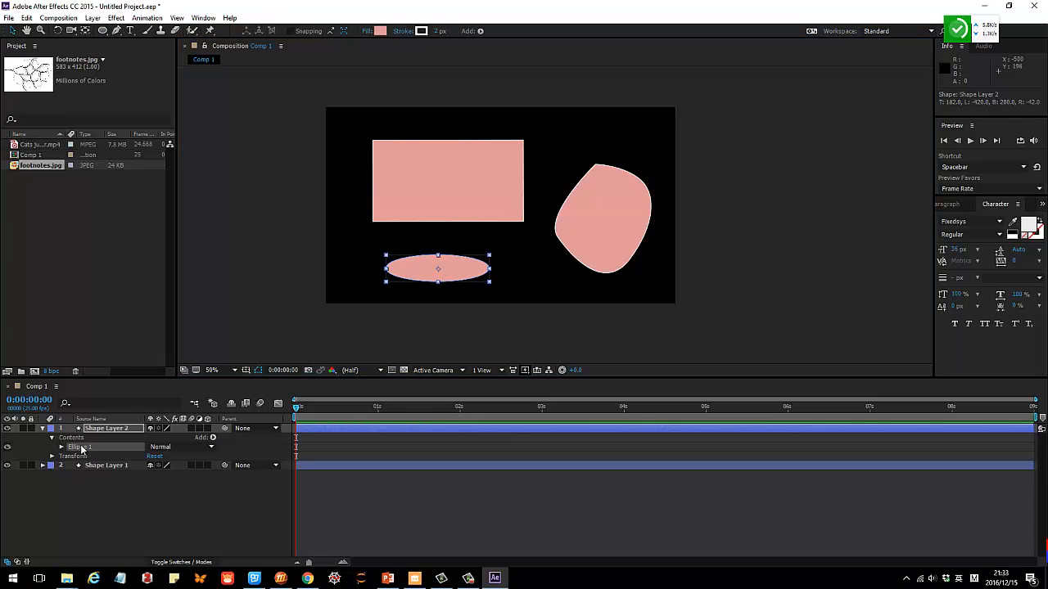
{"action": "left_click", "coordinate": [43, 428]}
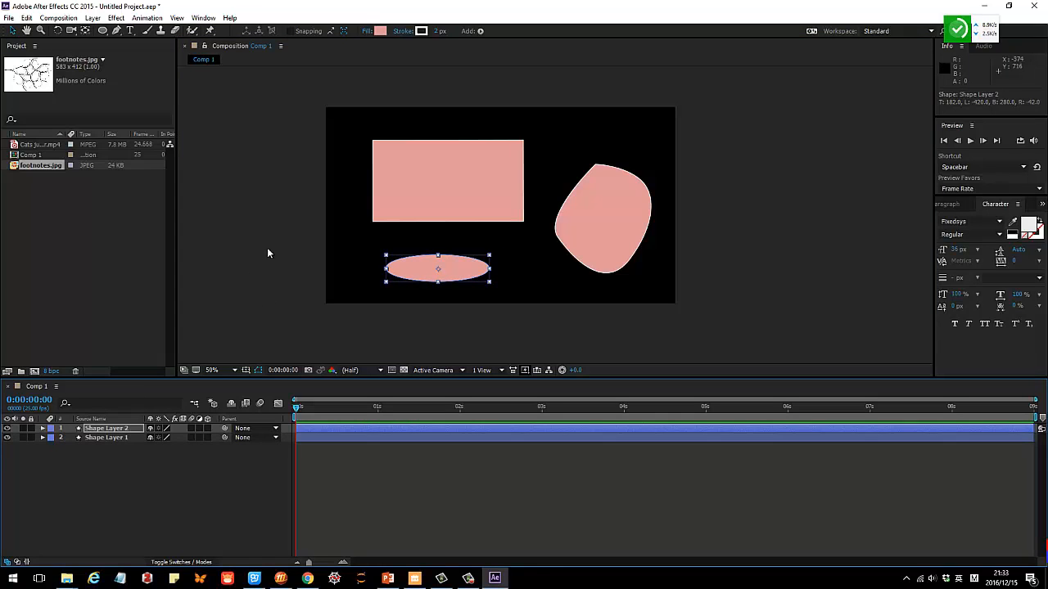
Move Shape Layer 2 below Shape Layer 1 in the layer order, and turn its visibility off and on again.
{"action": "left_click", "coordinate": [108, 431]}
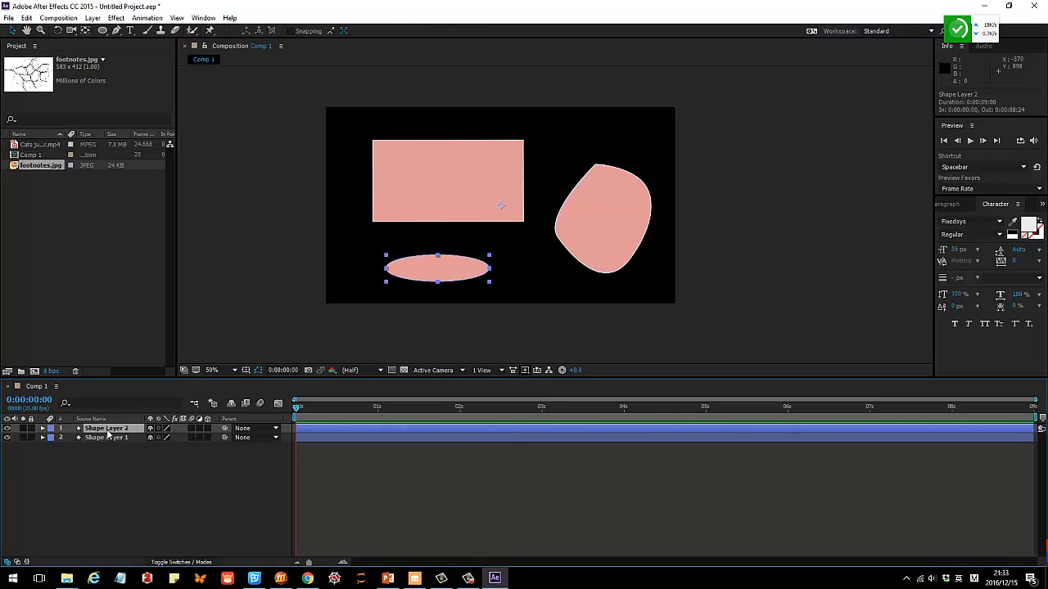
{"action": "left_click_drag", "start_coordinate": [107, 433], "coordinate": [105, 447]}
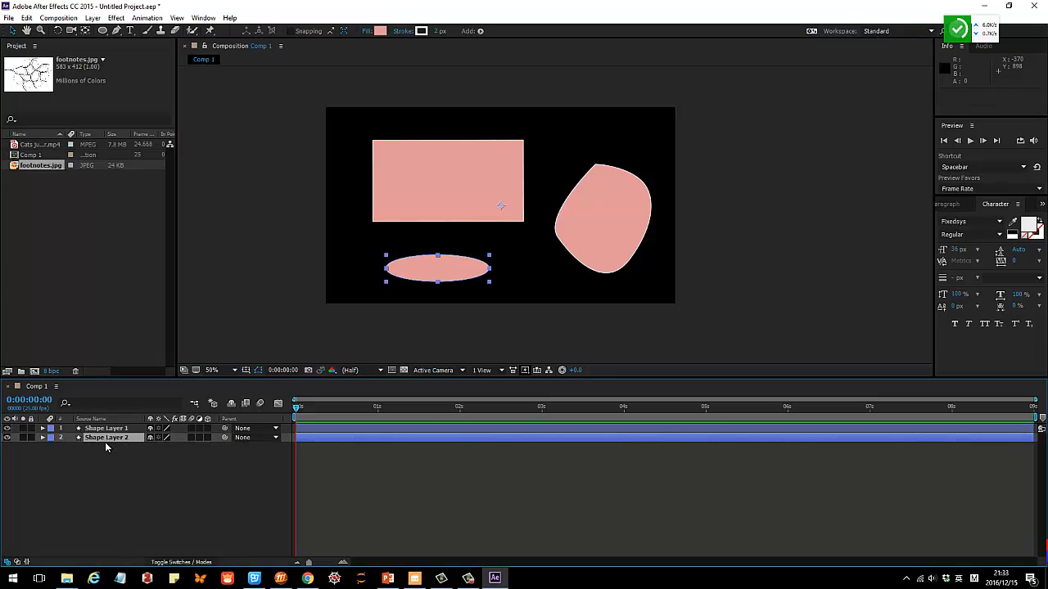
{"action": "left_click", "coordinate": [112, 440]}
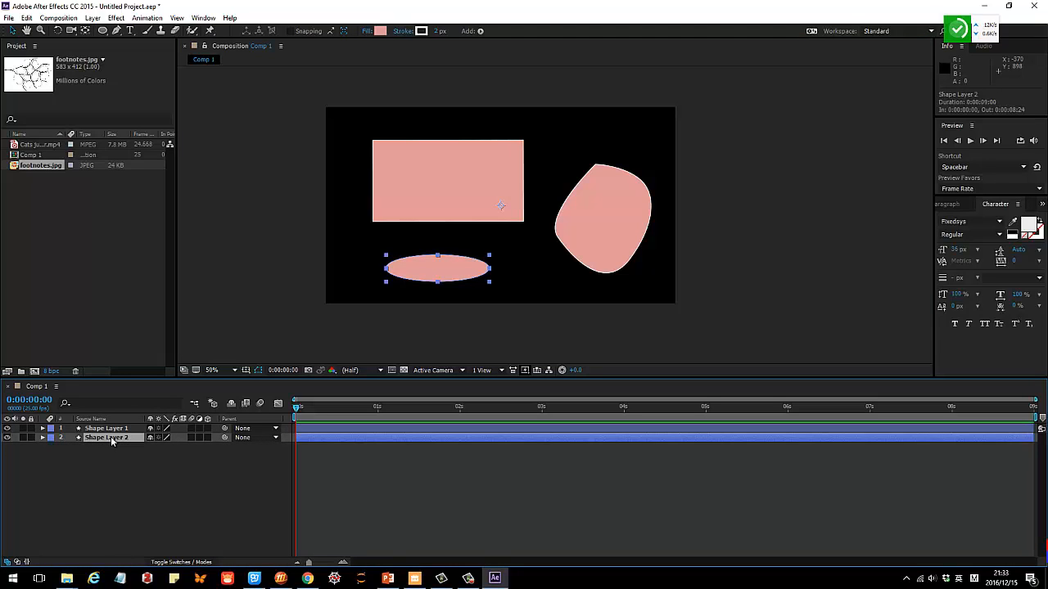
{"action": "key", "text": "Return"}
{"action": "left_click", "coordinate": [107, 462]}
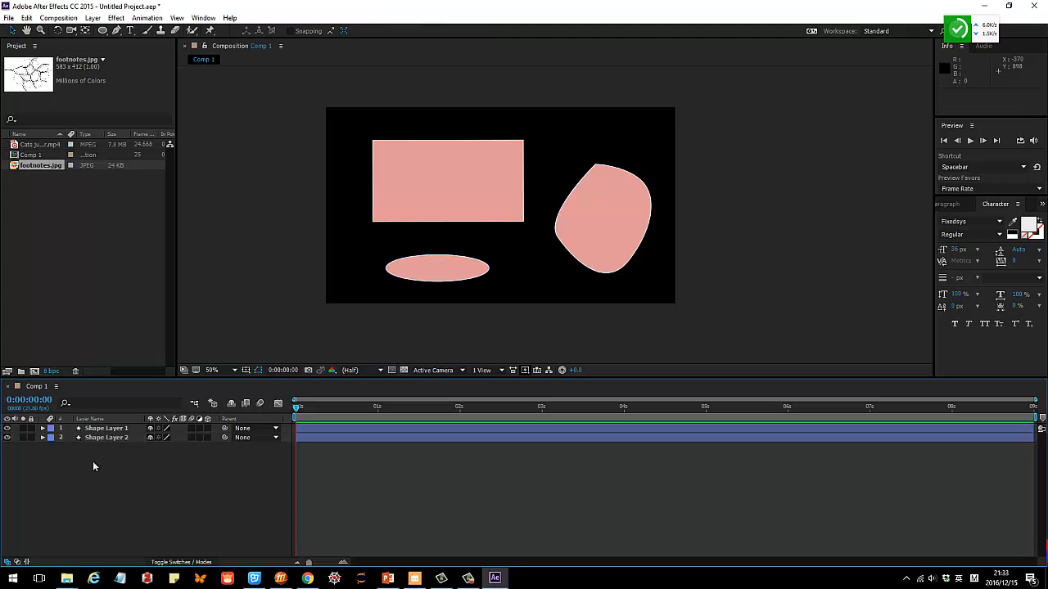
{"action": "left_click", "coordinate": [7, 437]}
{"action": "left_click", "coordinate": [7, 437]}
Reposition Shape Layer 1 to about (382, 206) and Shape Layer 2 to about (560, 374) in the composition, and deselect.
{"action": "left_click_drag", "start_coordinate": [477, 181], "coordinate": [460, 175]}
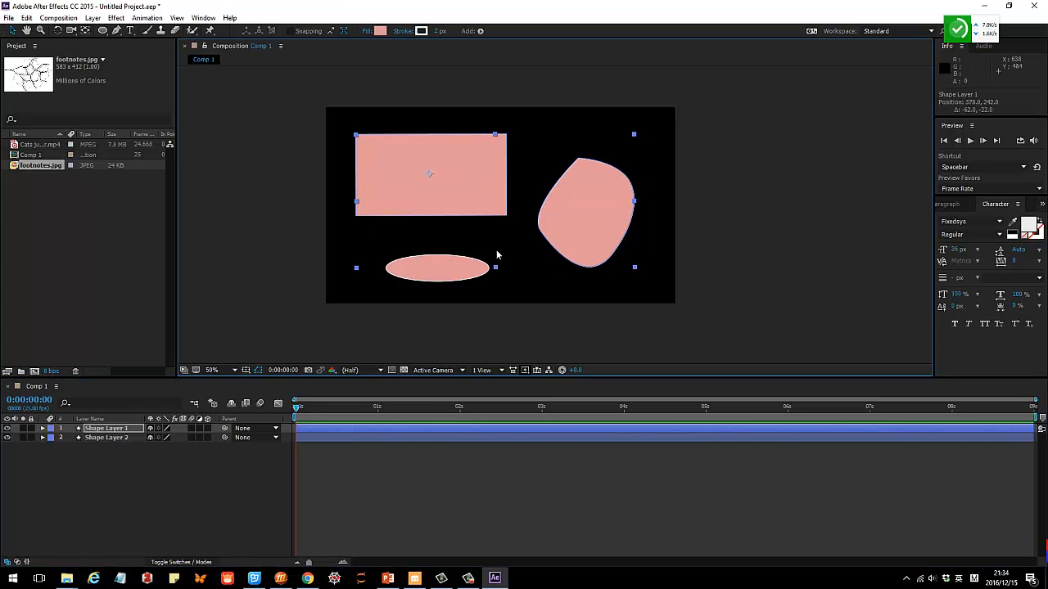
{"action": "left_click_drag", "start_coordinate": [442, 271], "coordinate": [421, 273]}
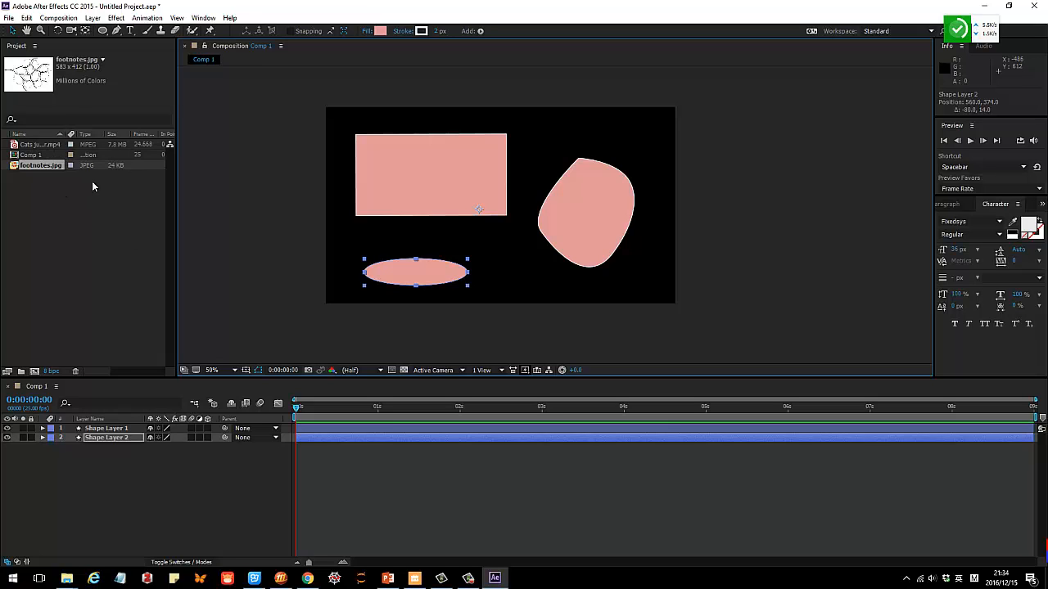
{"action": "left_click", "coordinate": [396, 181]}
{"action": "left_click_drag", "start_coordinate": [586, 201], "coordinate": [586, 191]}
{"action": "left_click", "coordinate": [70, 457]}
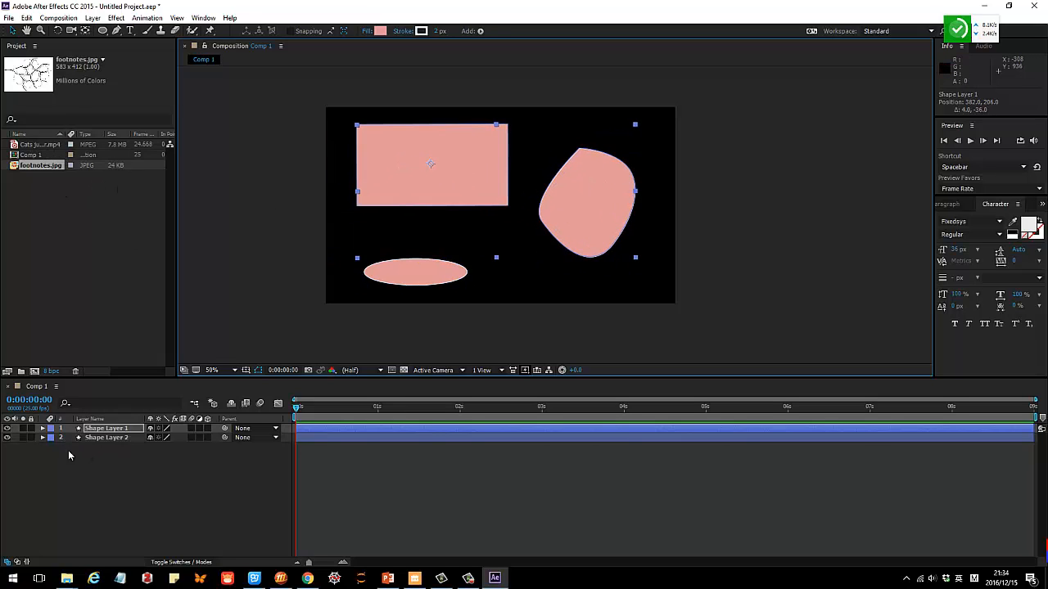